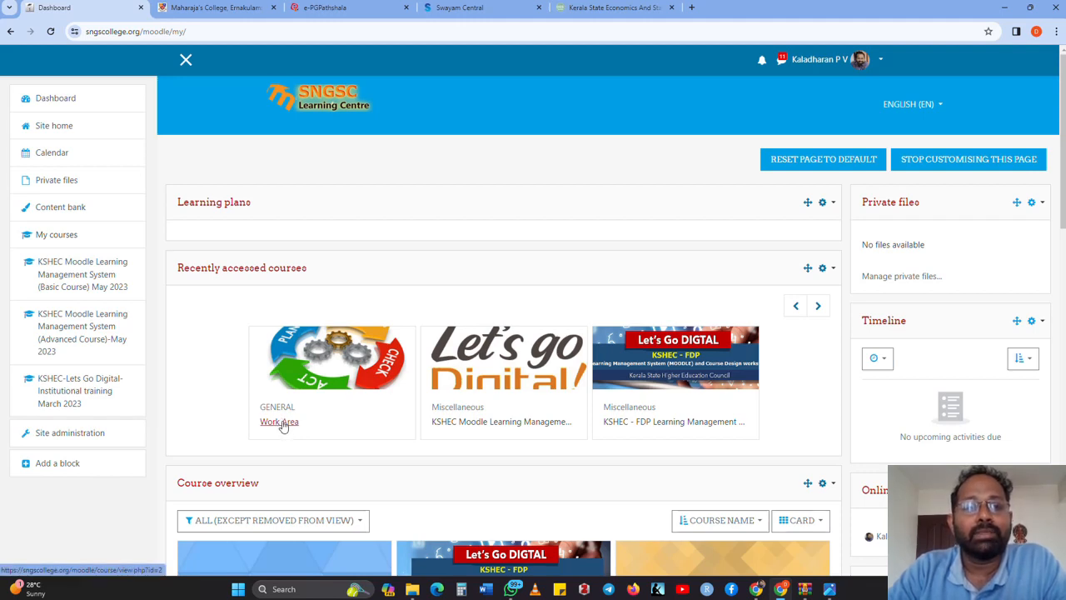
Open the Work Area course and make sure its editing mode is turned on
click(283, 424)
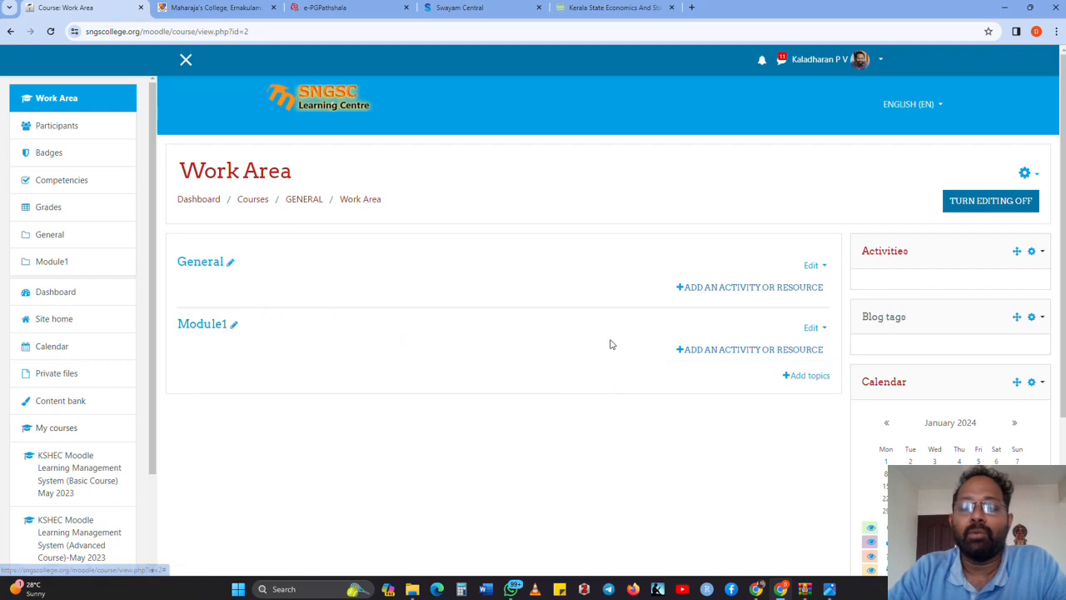
click(1011, 200)
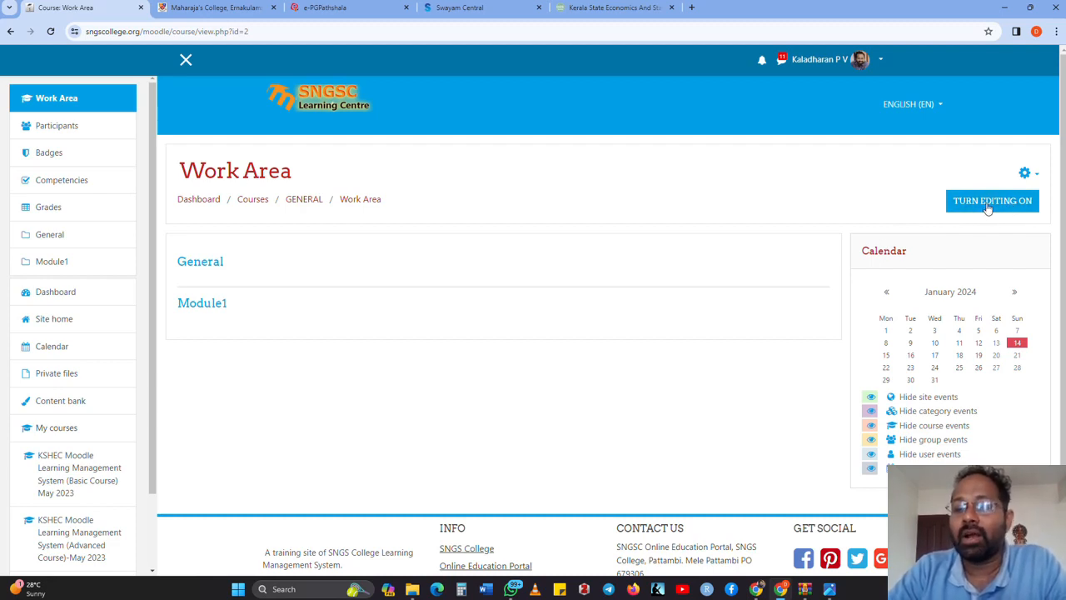
click(988, 208)
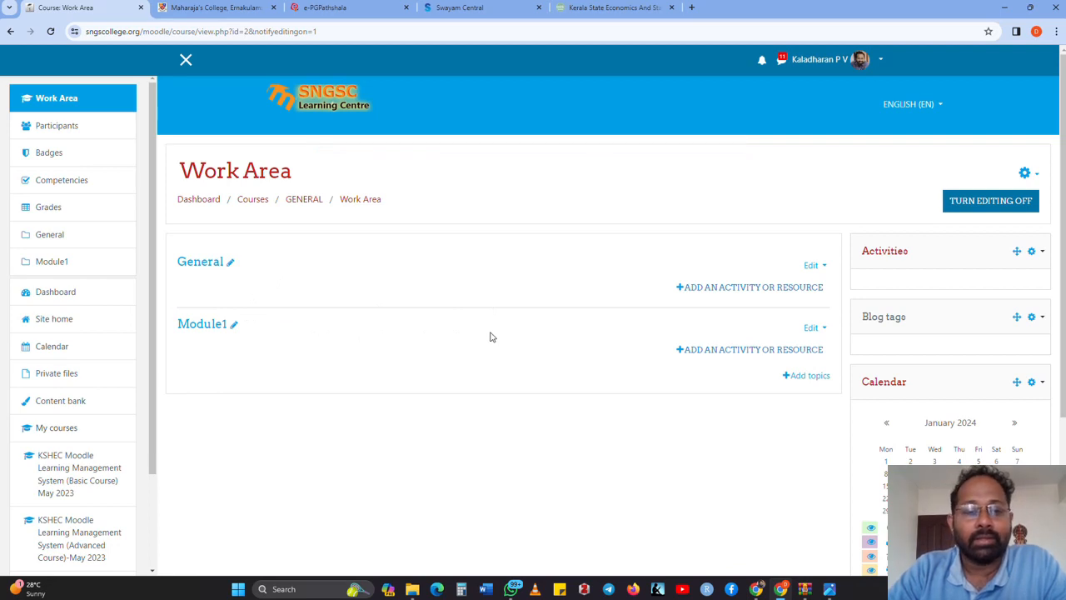
Start adding a new URL resource to Module1
click(753, 359)
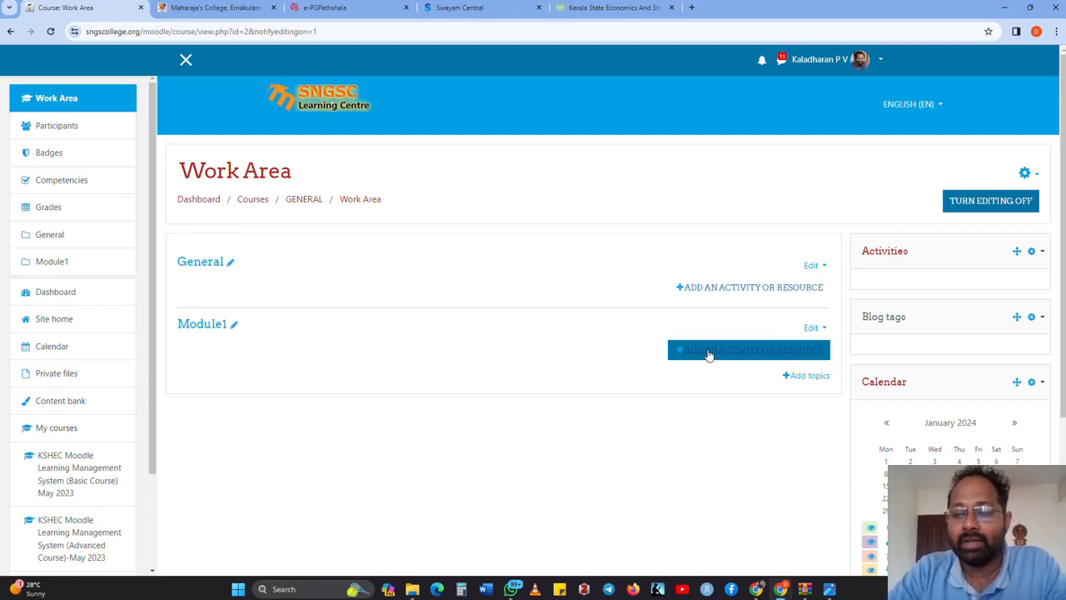
click(771, 353)
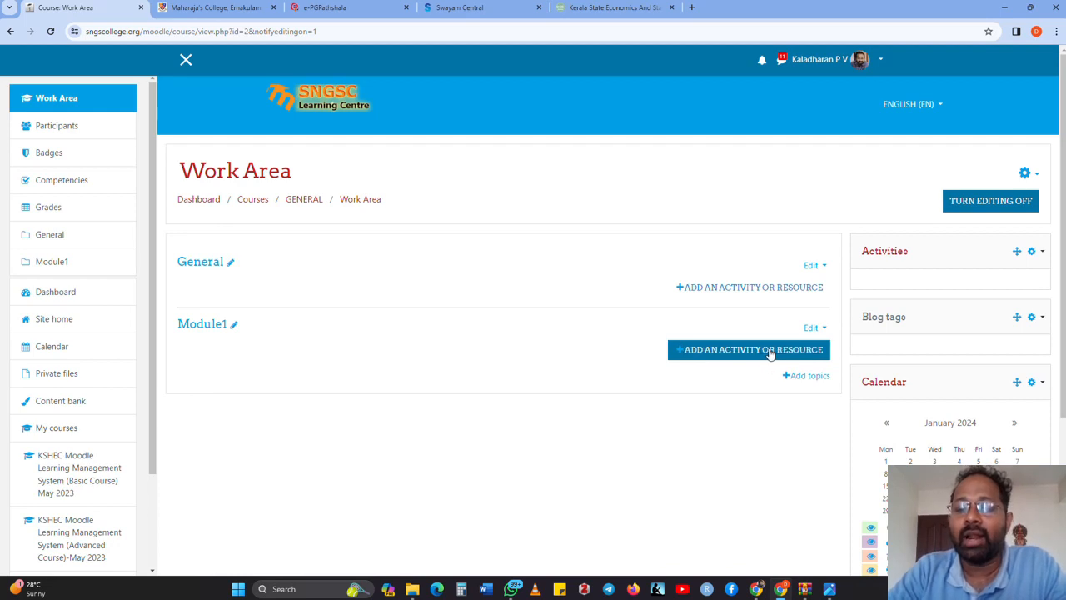
click(770, 353)
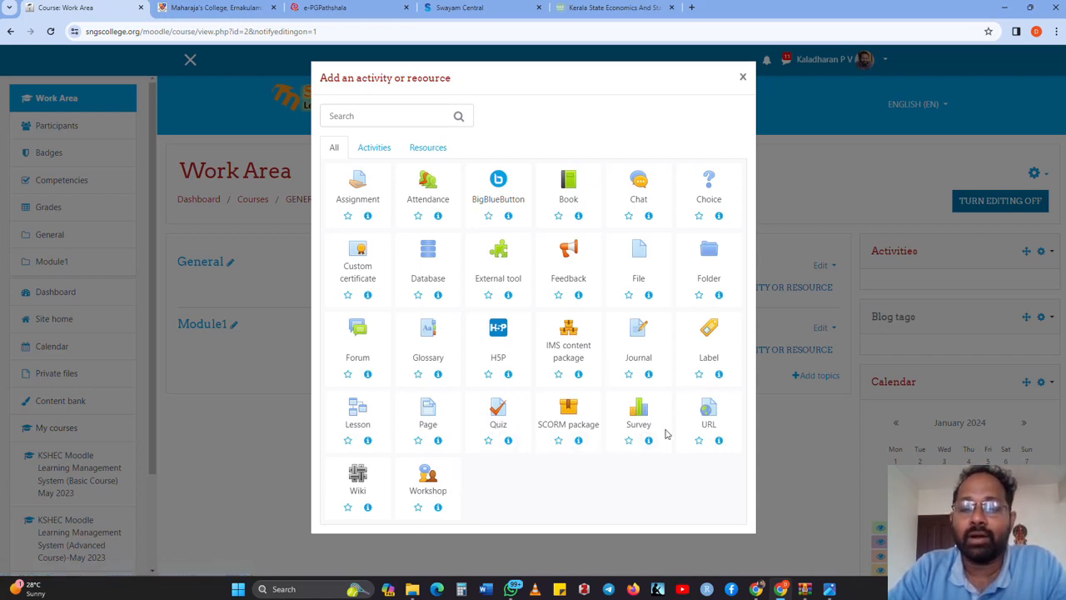
click(706, 414)
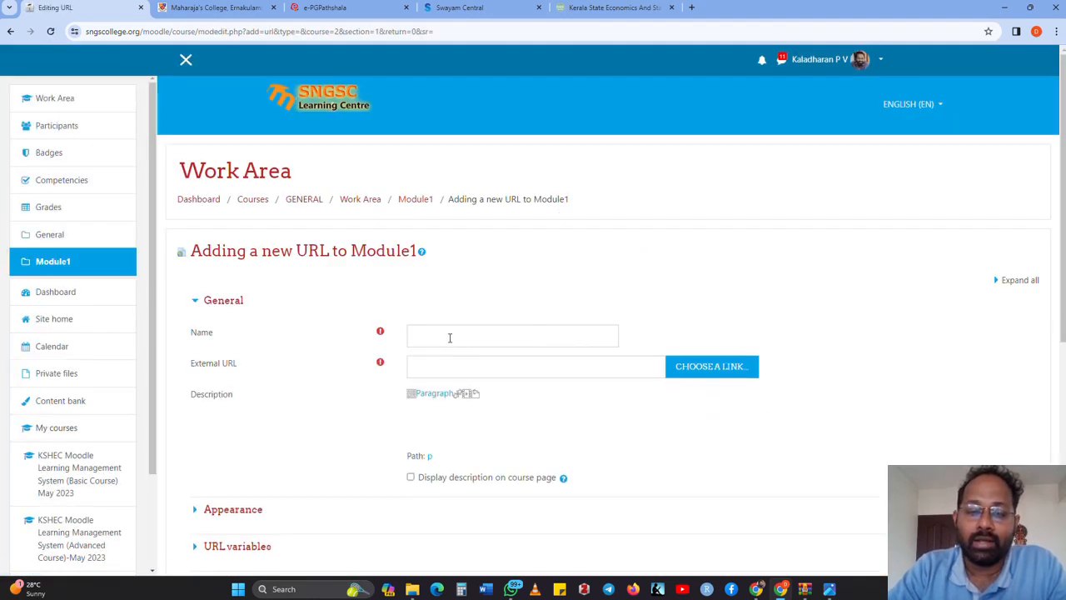
Name the new URL resource "Link to Swayam Portal"
click(448, 333)
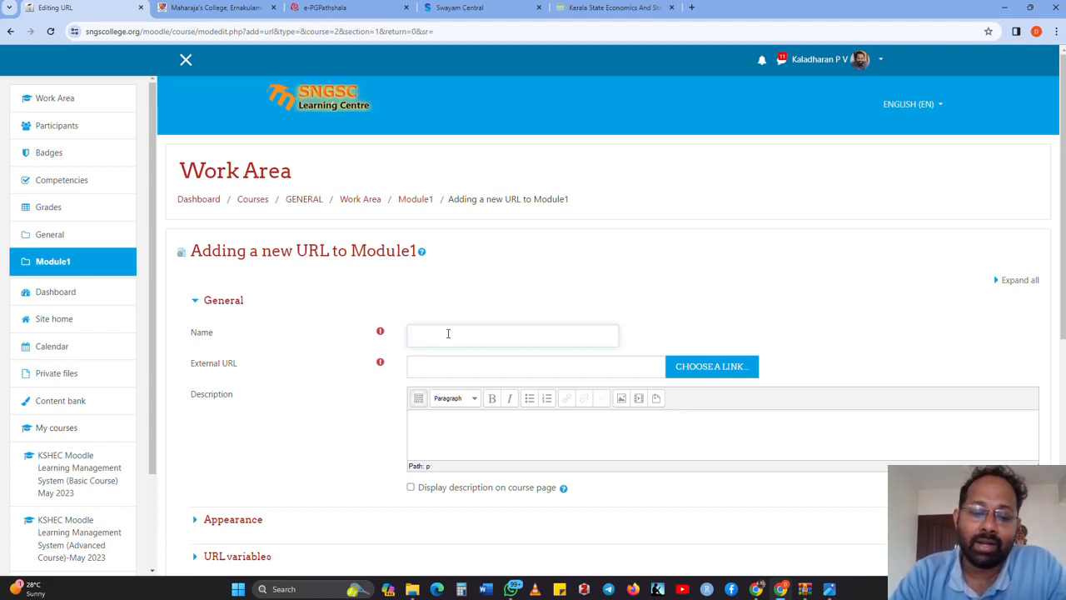
text(Lin)
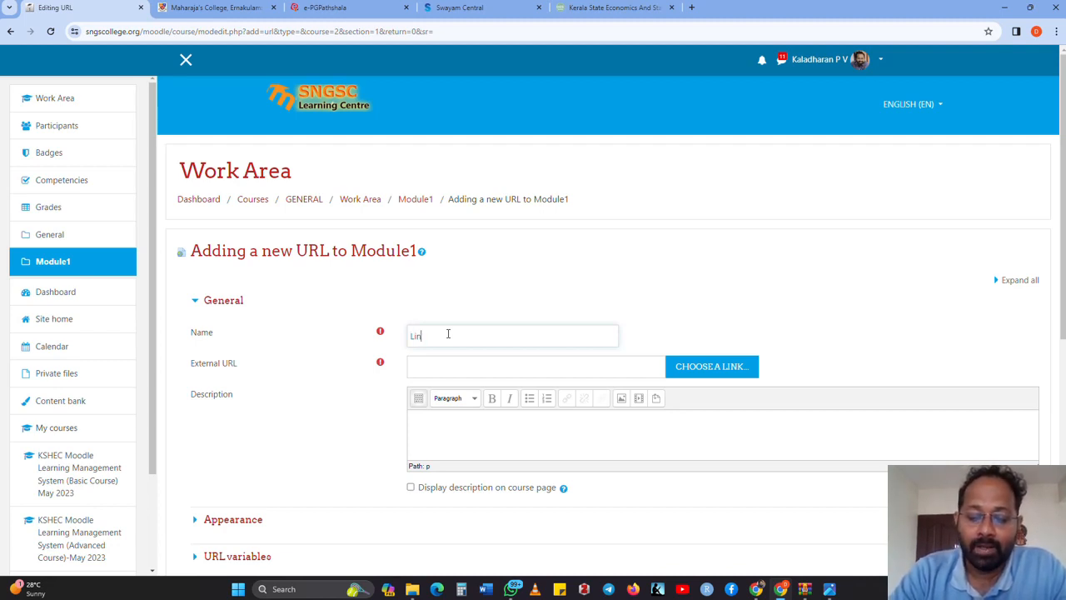
text(k to )
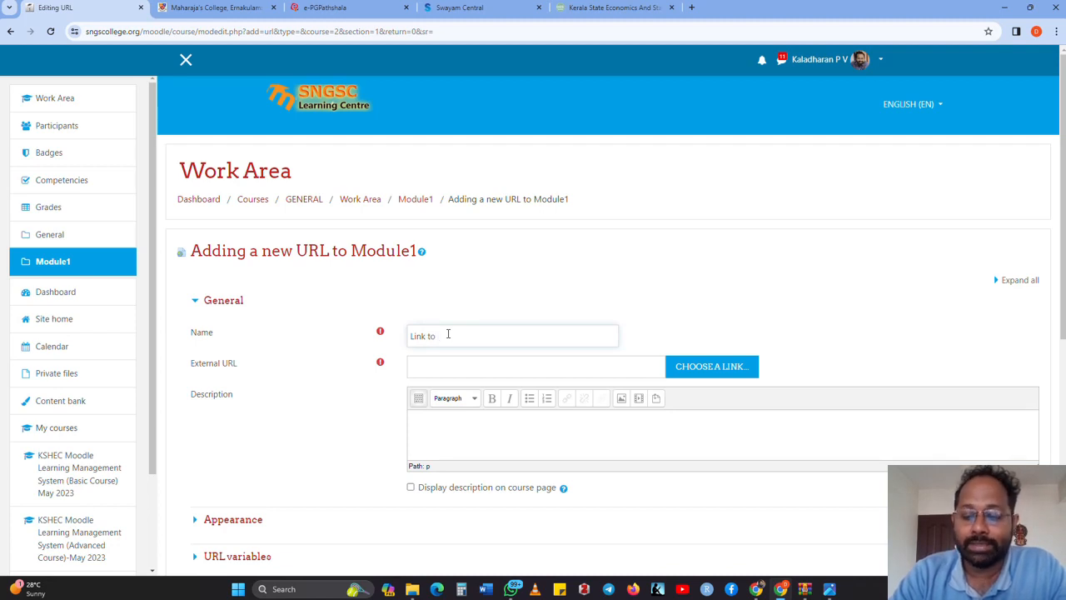
text(Unive)
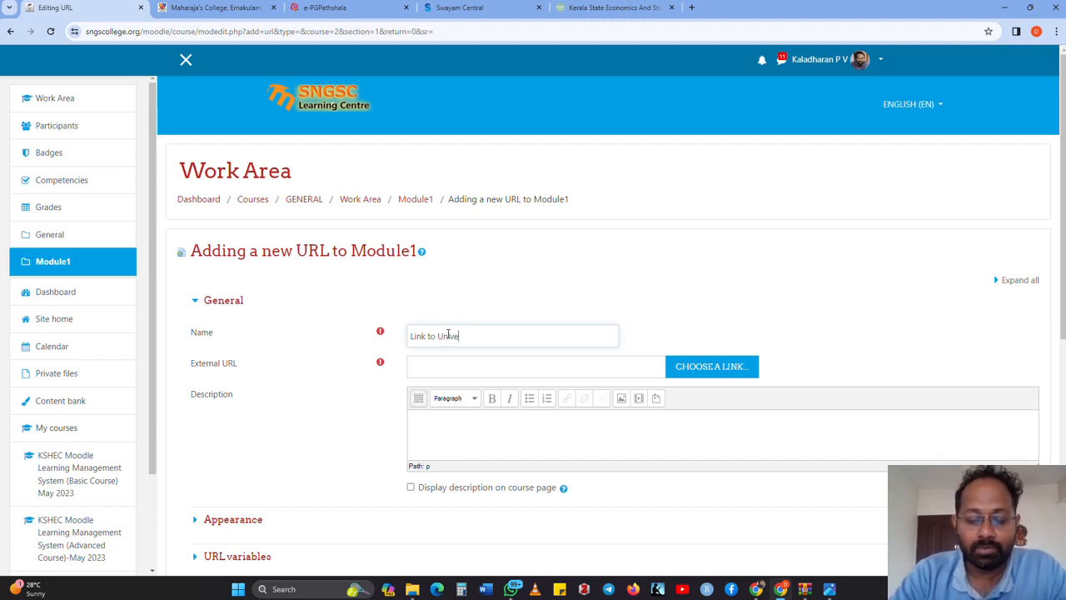
text(rsity)
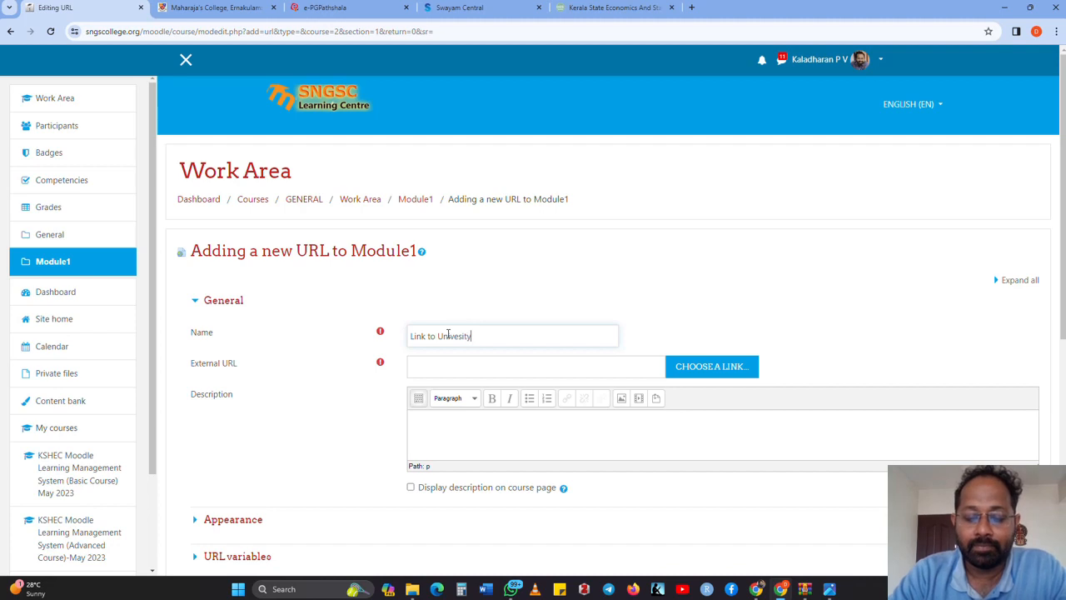
key(BackSpace)
key(BackSpace)
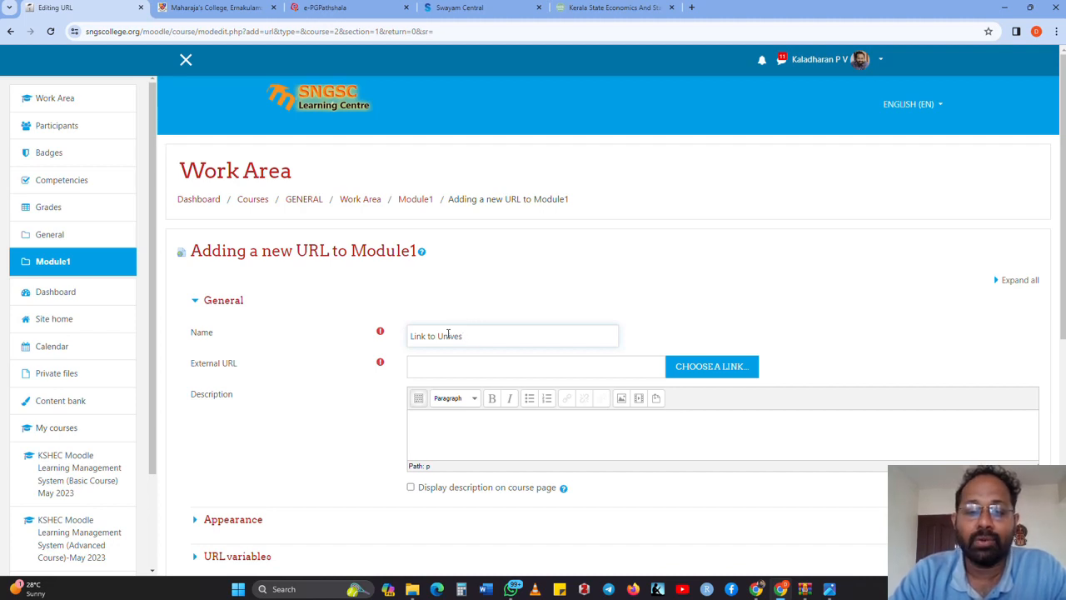
key(BackSpace)
key(BackSpace)
key(BackSpace)
key(BackSpace)
key(BackSpace)
key(BackSpace)
key(BackSpace)
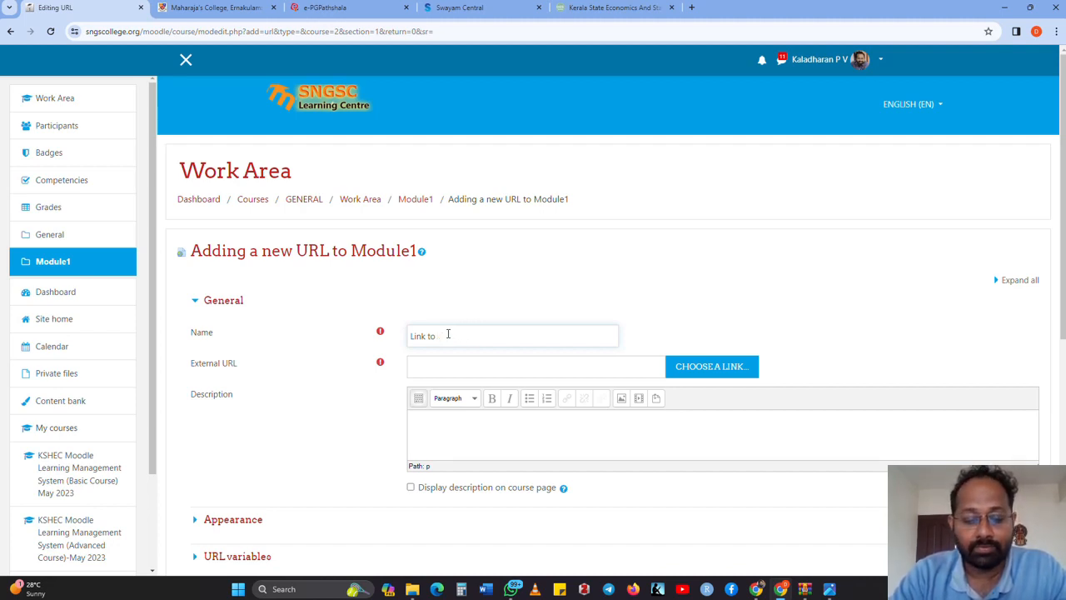
text(Swayam )
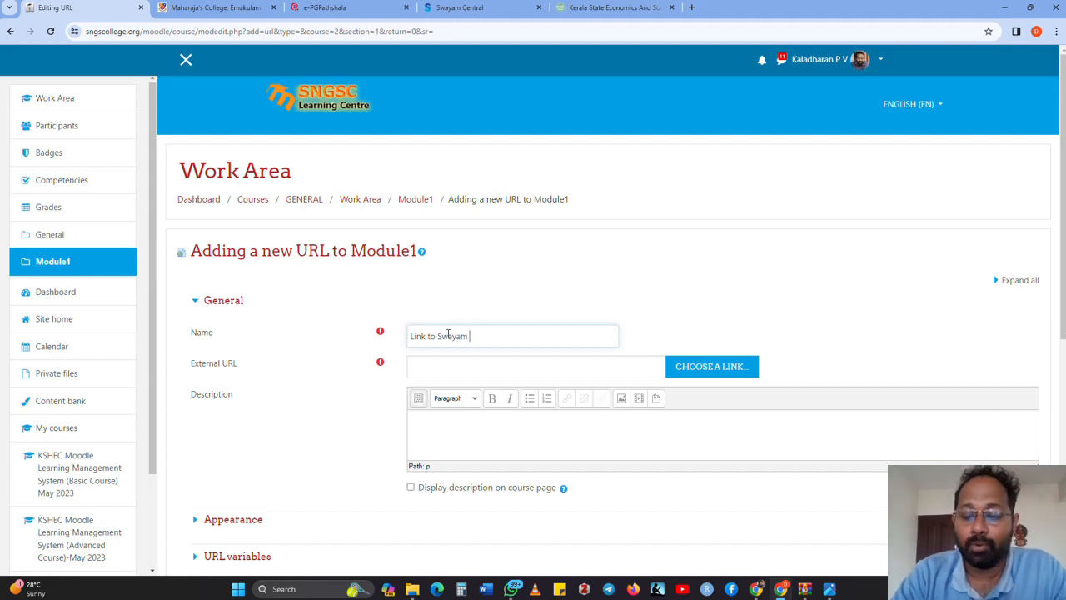
text(Portal)
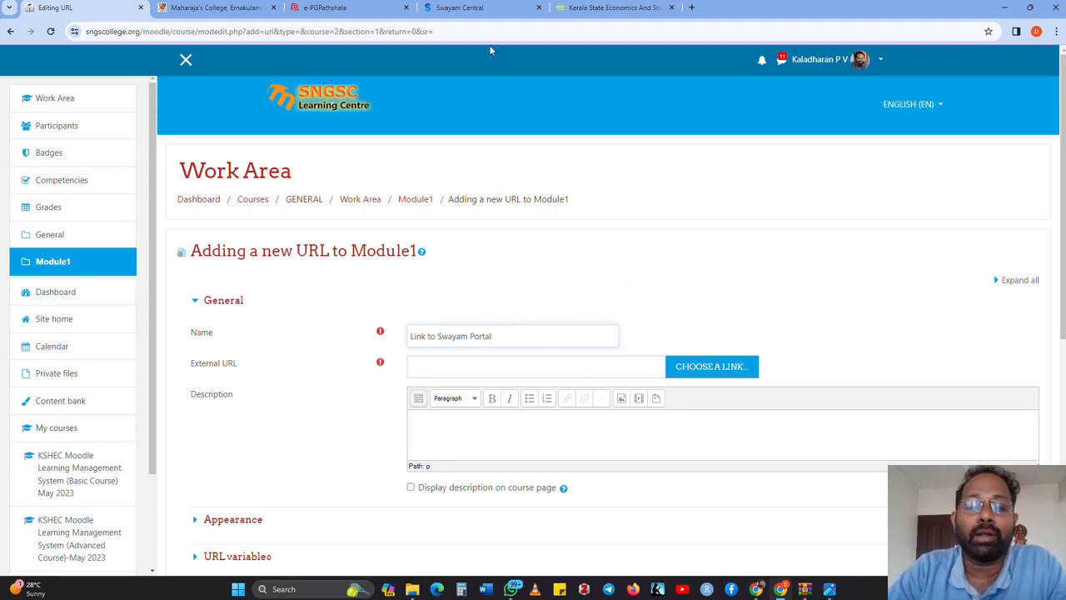
click(463, 7)
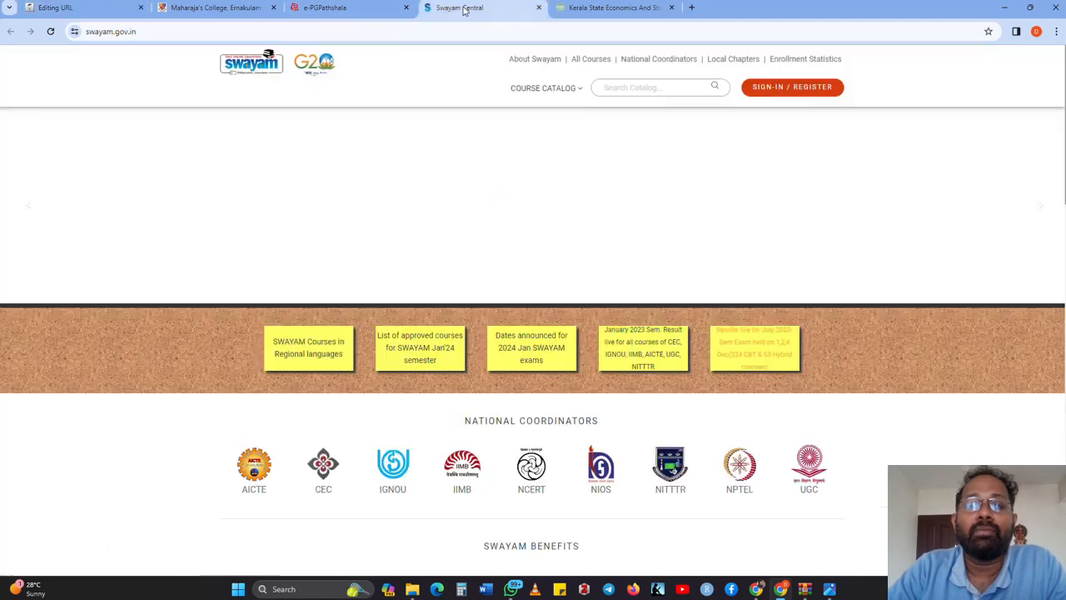
click(110, 31)
right_click(105, 33)
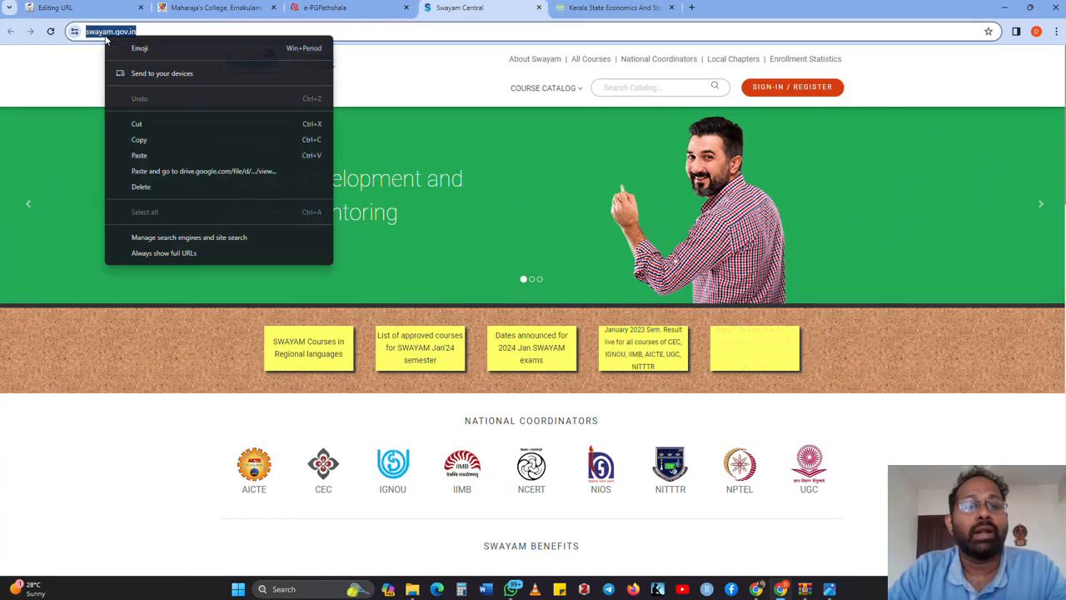
click(148, 139)
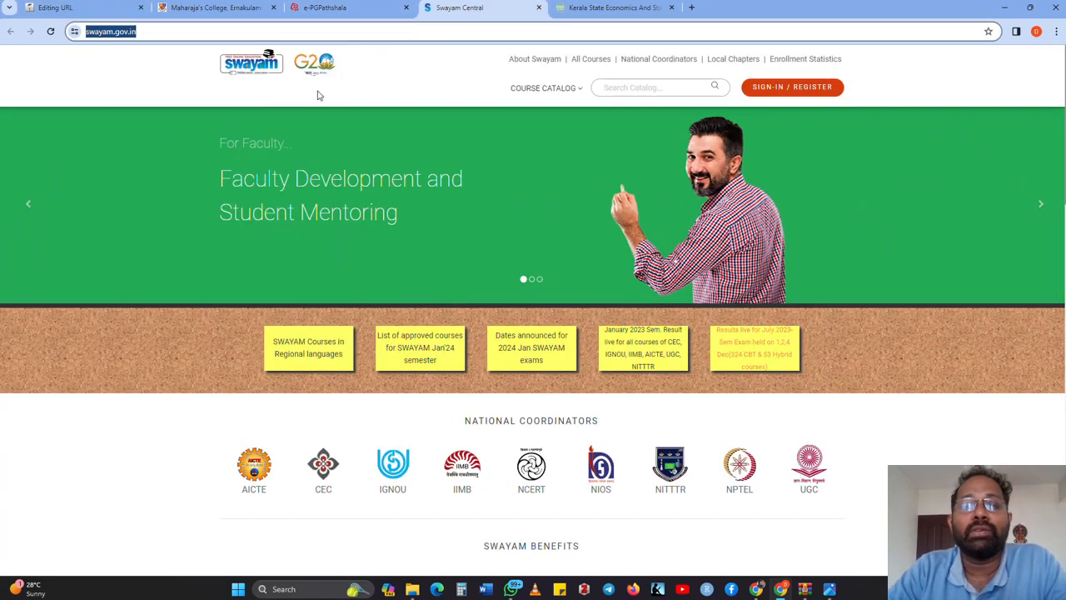
click(83, 7)
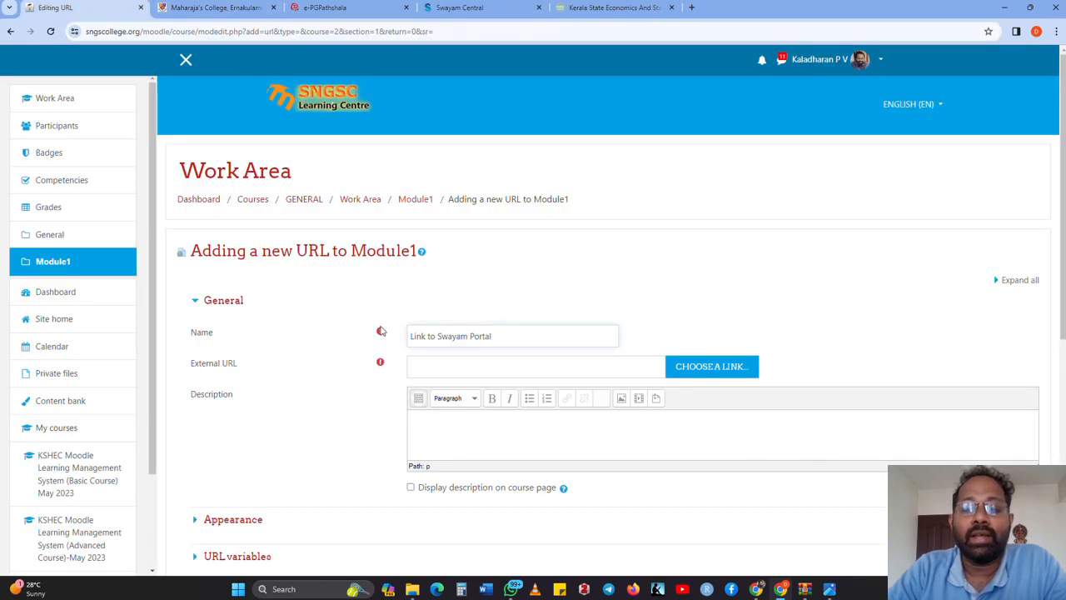
click(425, 363)
key(ctrl+v)
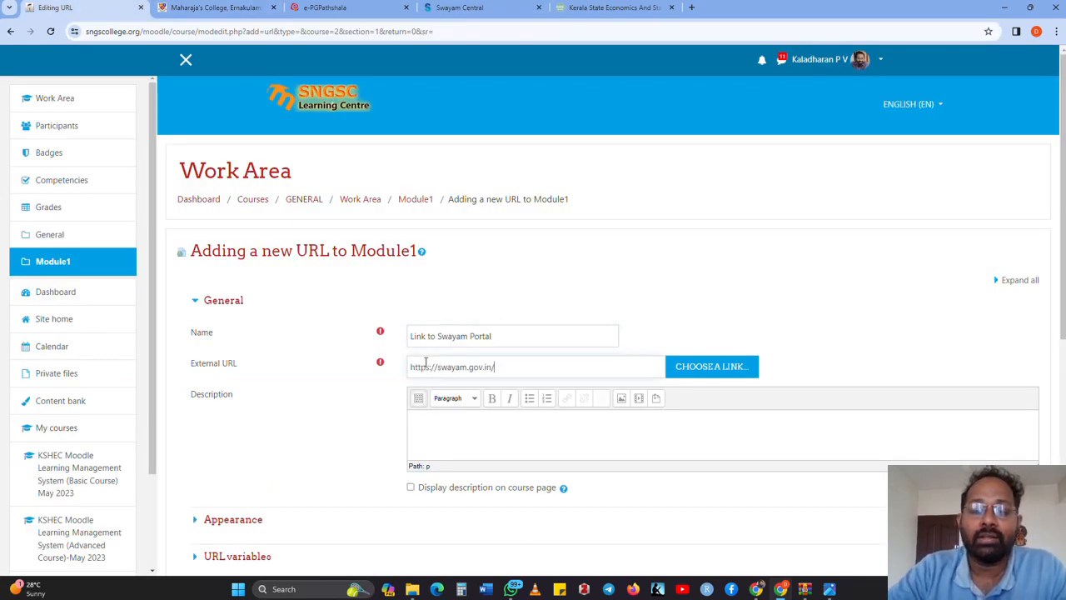
Copy the Swayam logo image from the Swayam site into the resource's description and enable displaying the description on the course page
scroll(597, 395, down, 2)
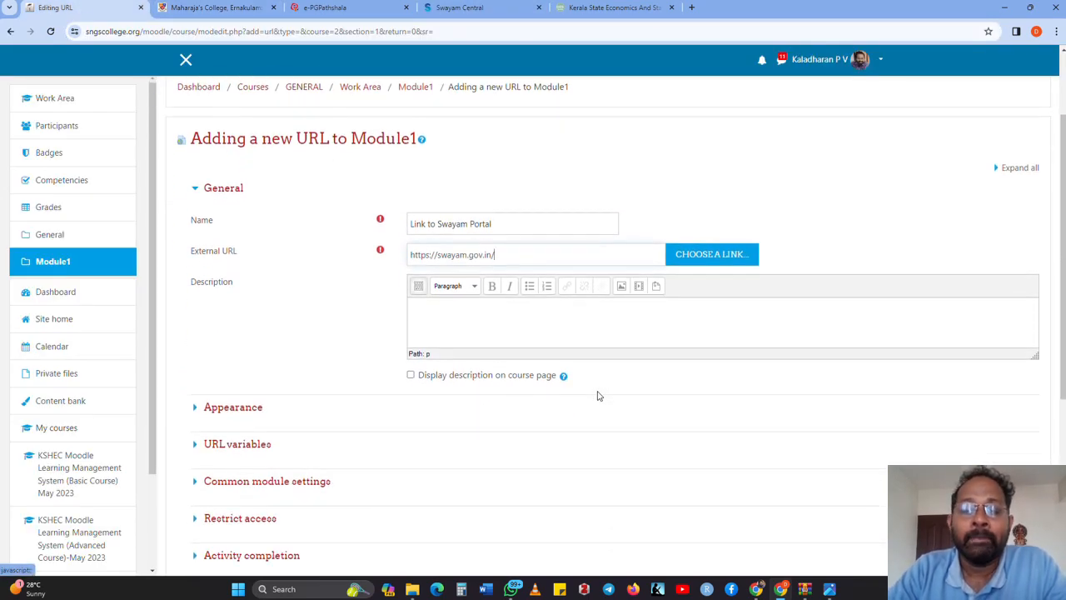
click(457, 321)
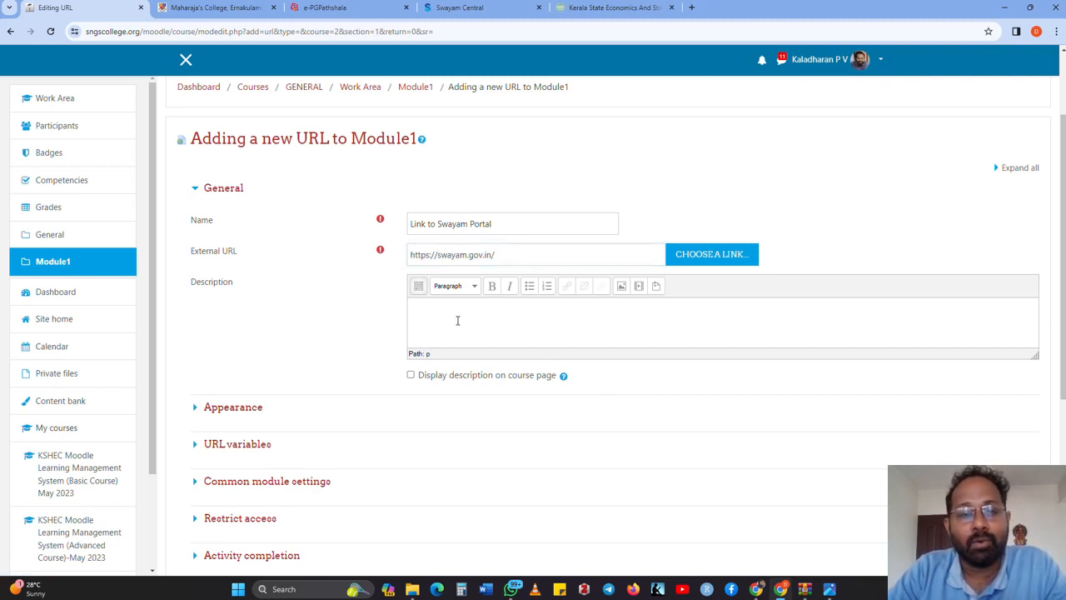
click(495, 8)
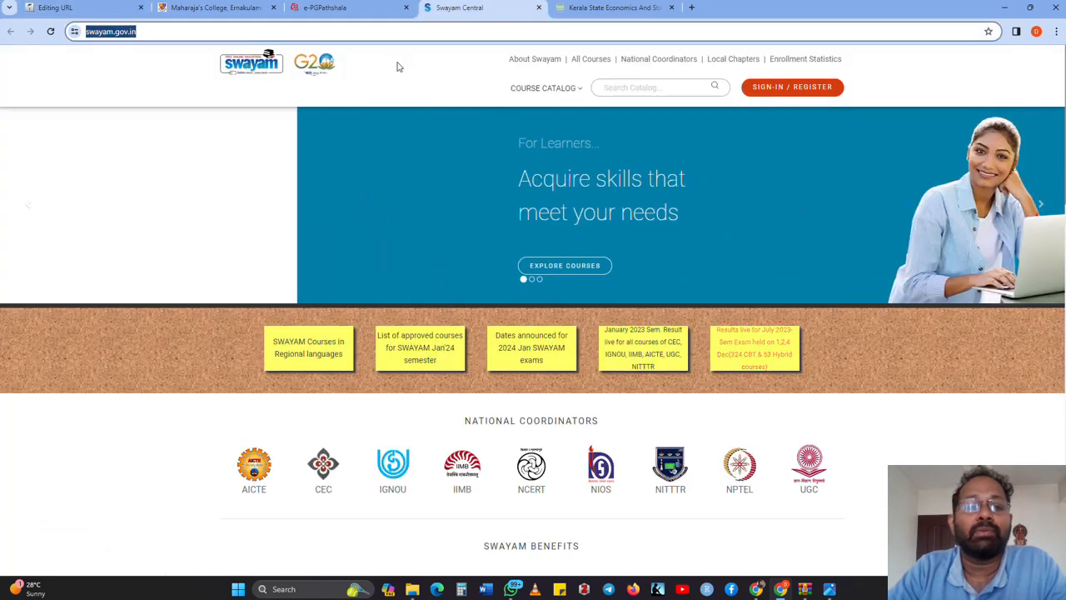
right_click(254, 66)
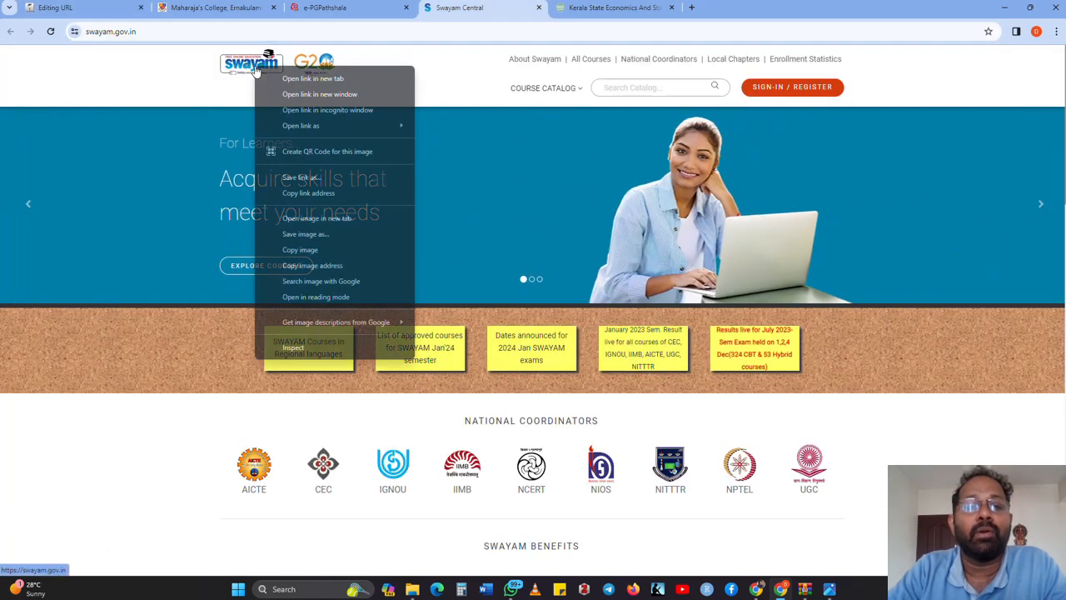
click(297, 247)
click(92, 8)
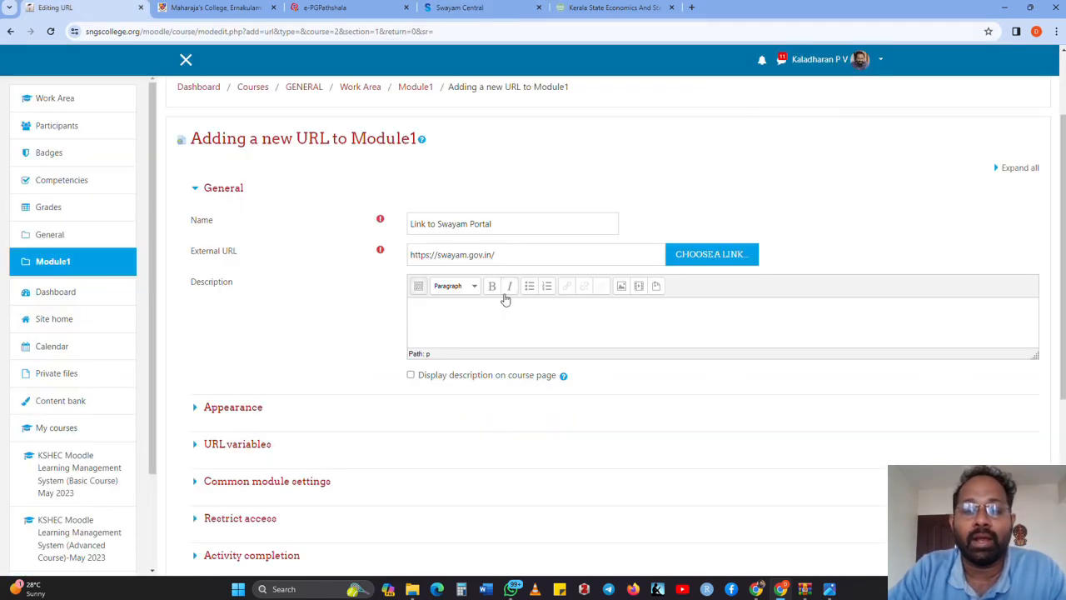
key(ctrl+v)
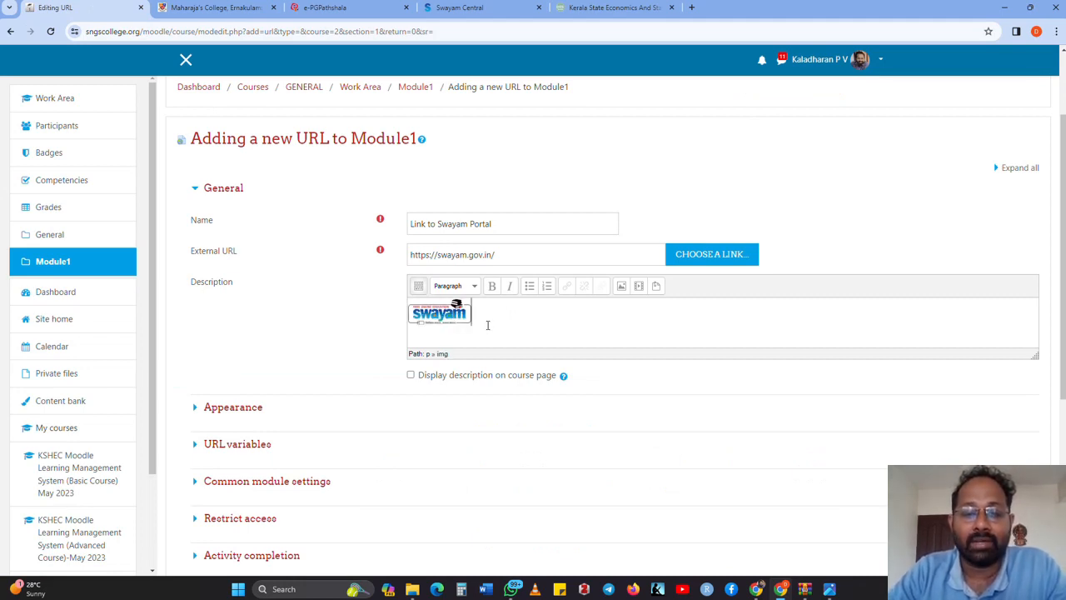
click(410, 375)
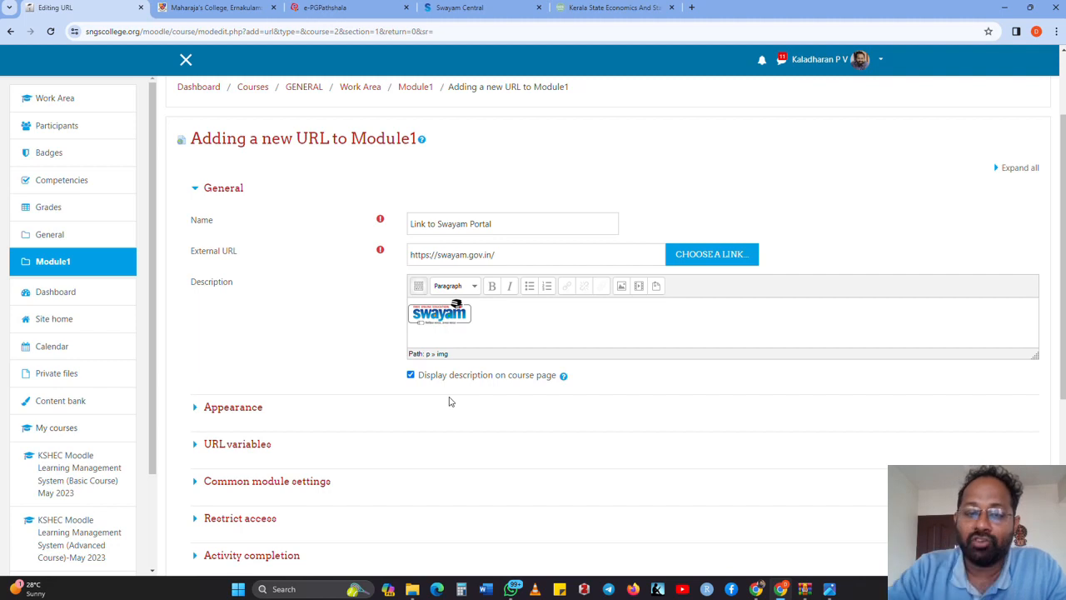
Set the URL resource's display appearance to Automatic and save it, returning to the course page
scroll(448, 401, down, 2)
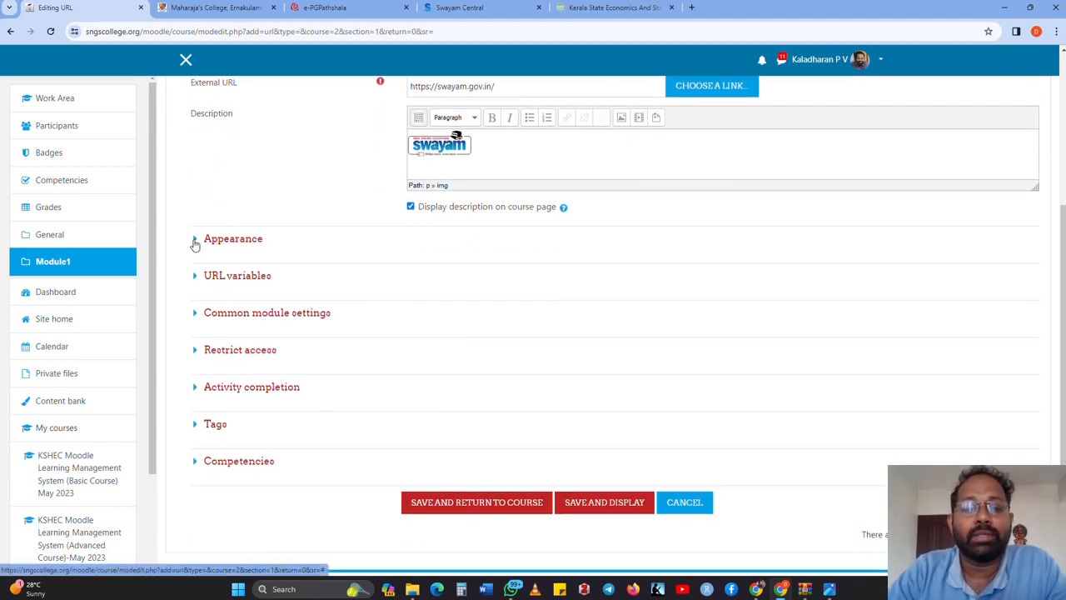
click(196, 245)
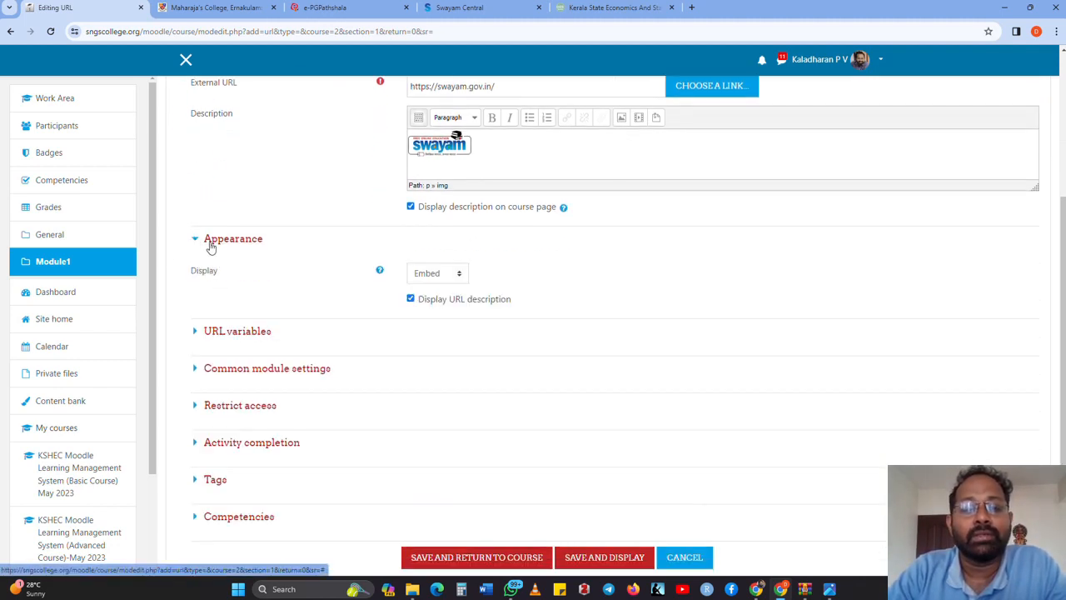
click(432, 279)
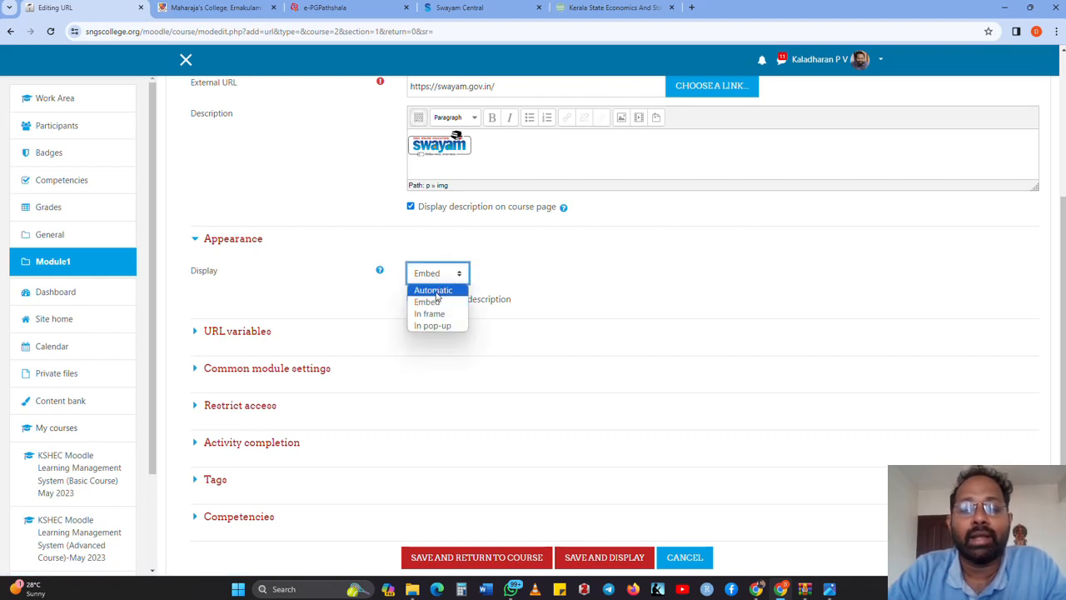
click(436, 289)
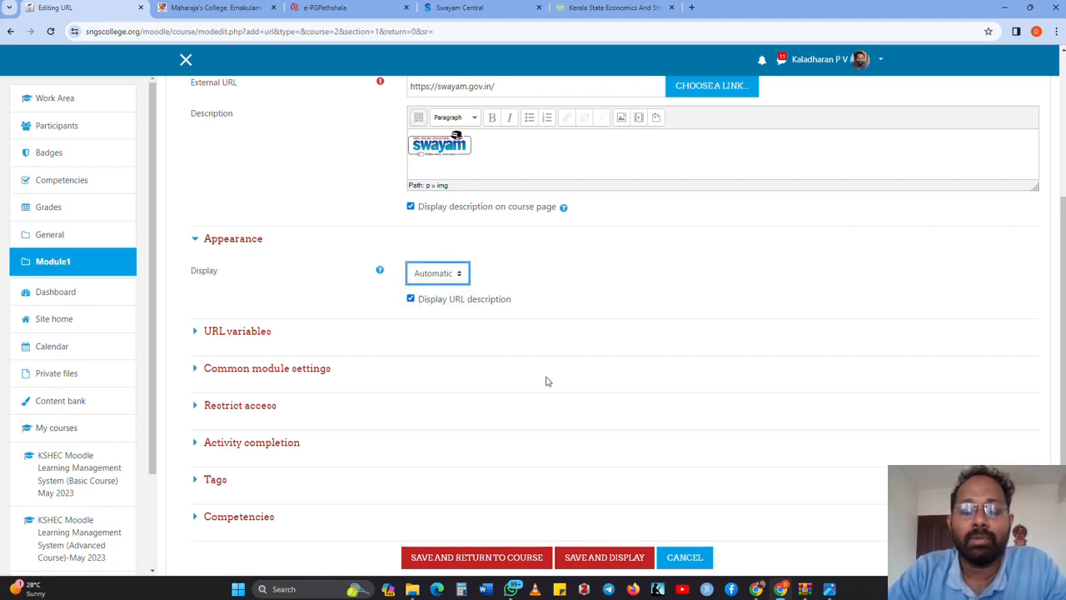
scroll(529, 412, down, 2)
click(508, 393)
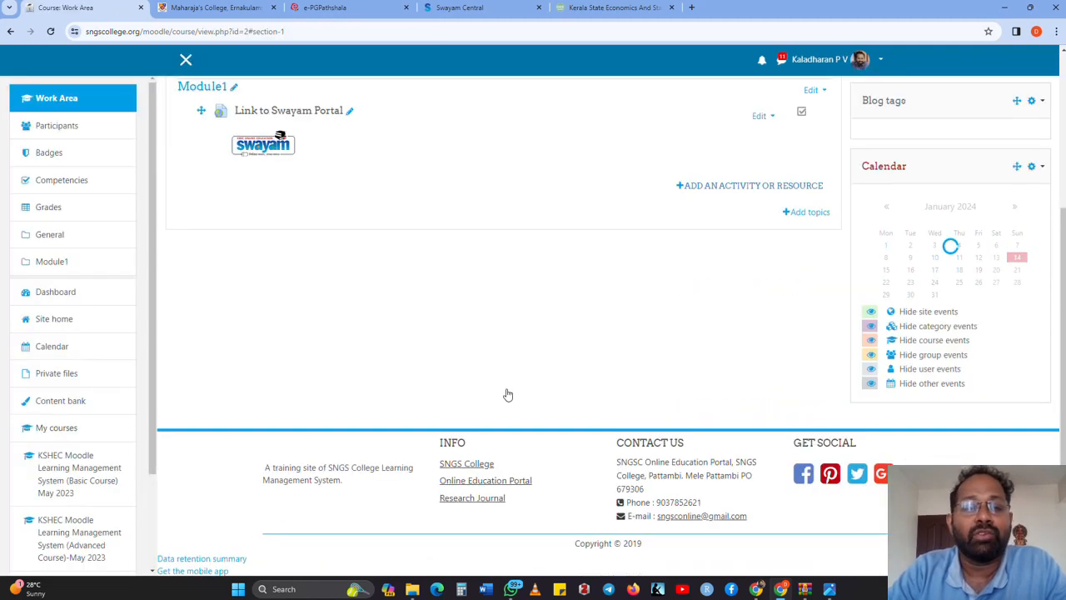
Open the "Link to Swayam Portal" resource in Module1 to check it
scroll(505, 392, up, 2)
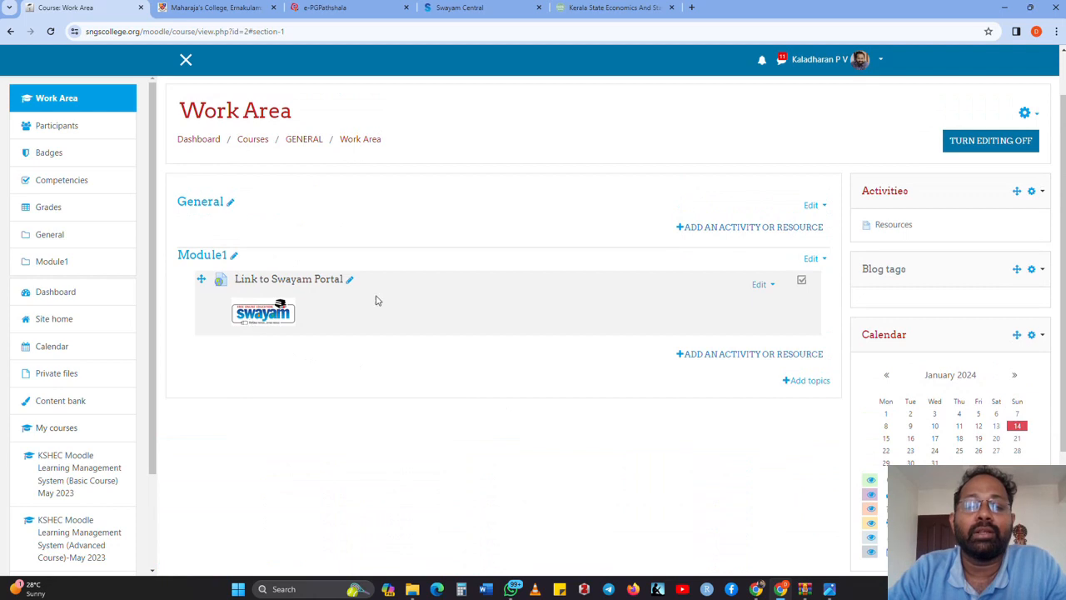
click(298, 287)
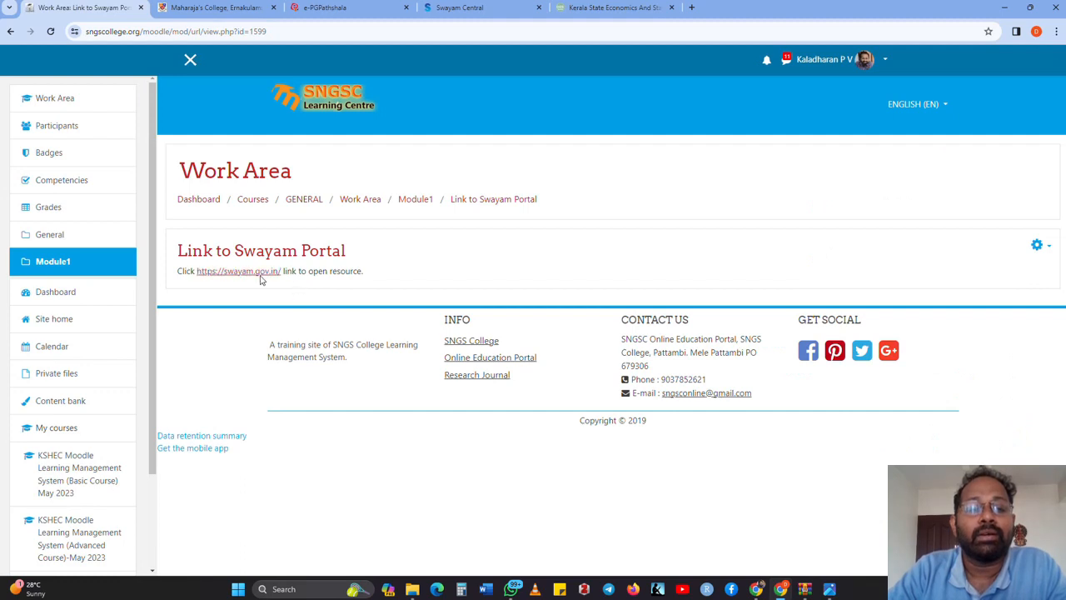
Return to the course page and set the "Link to Swayam Portal" resource's display appearance to In pop-up in its settings
click(9, 33)
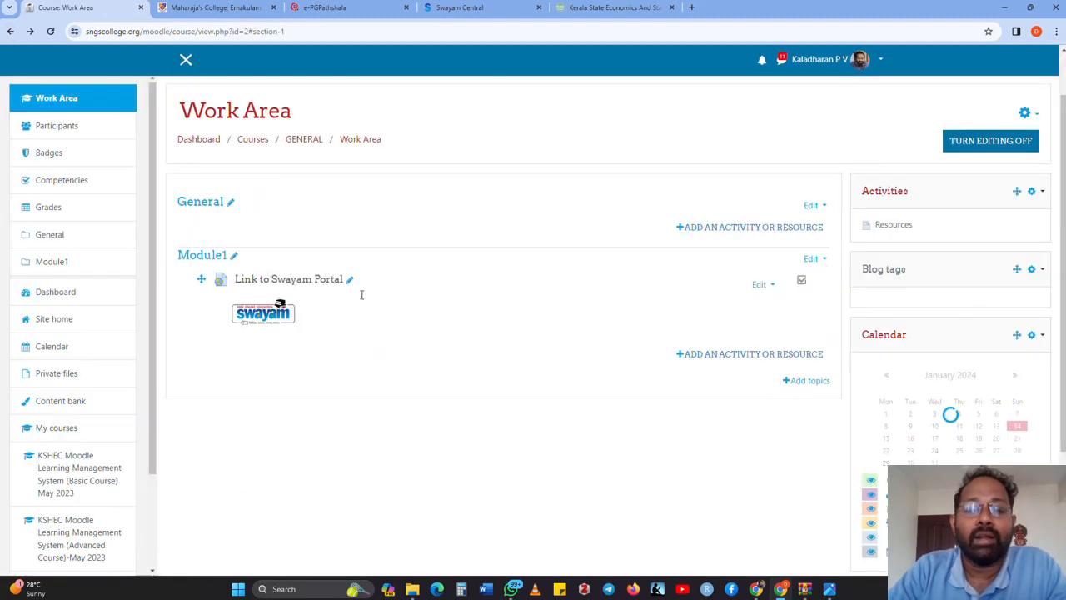
click(769, 287)
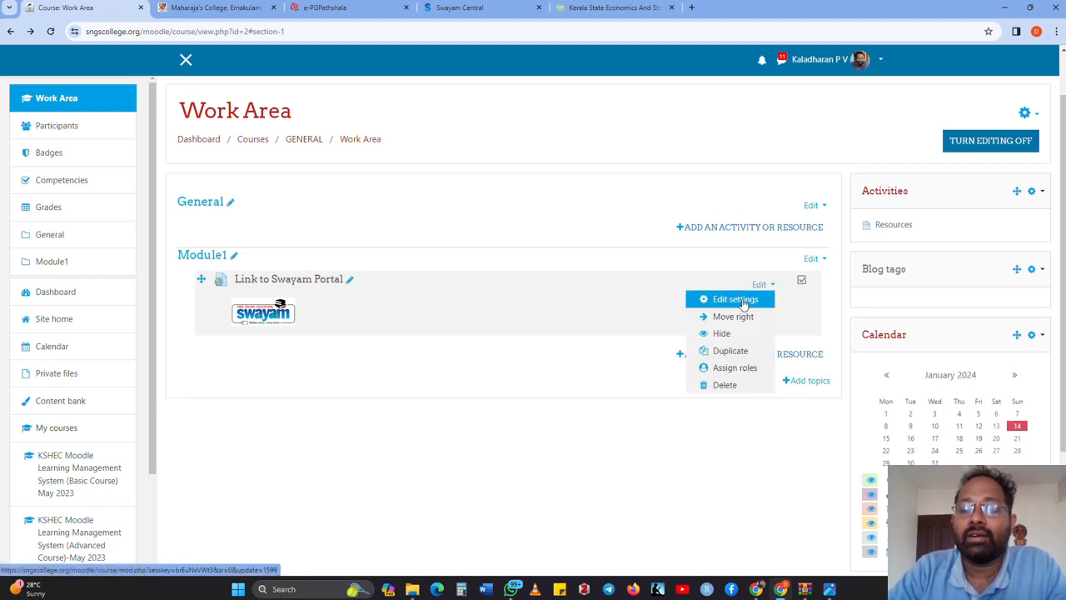
click(734, 305)
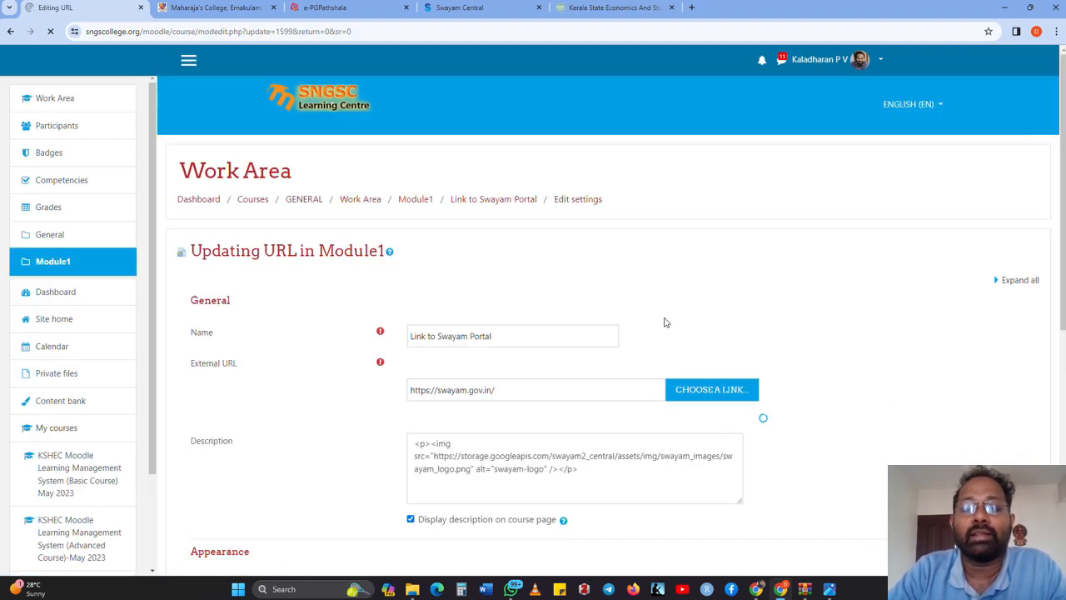
scroll(557, 347, down, 3)
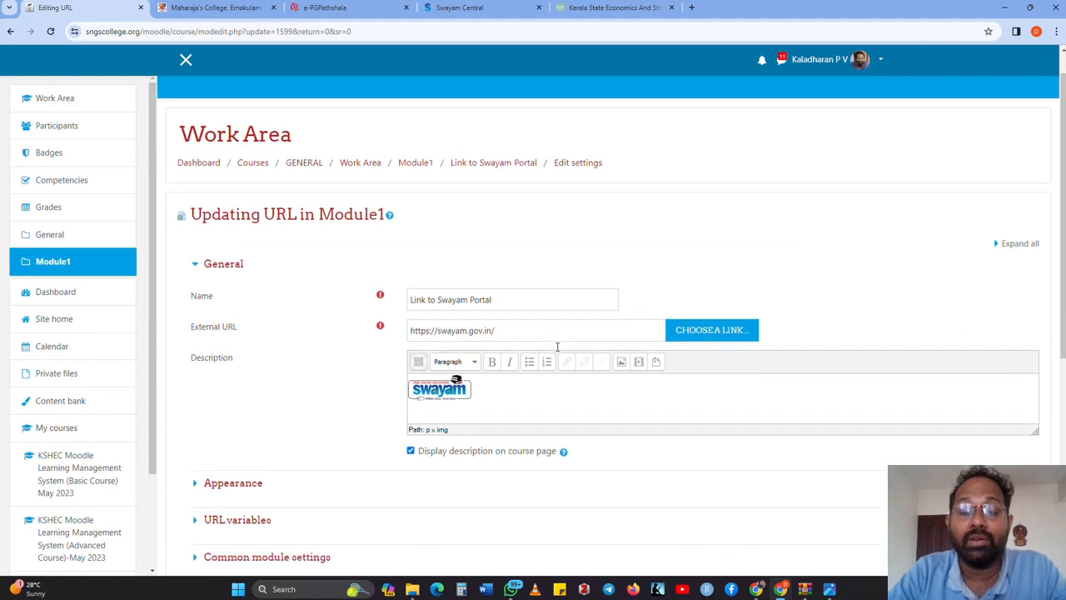
click(197, 239)
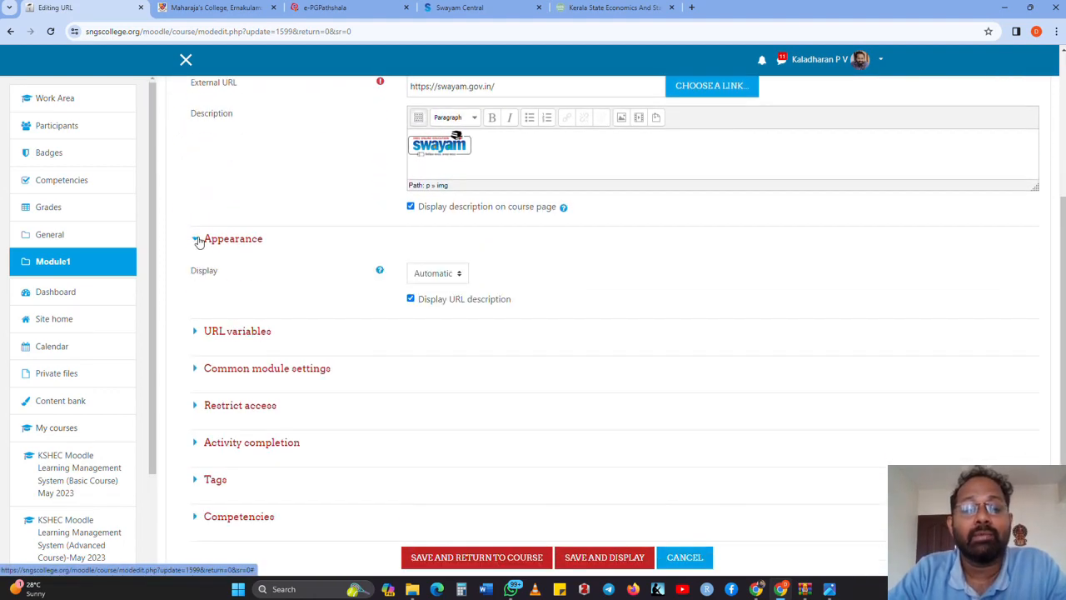
click(460, 275)
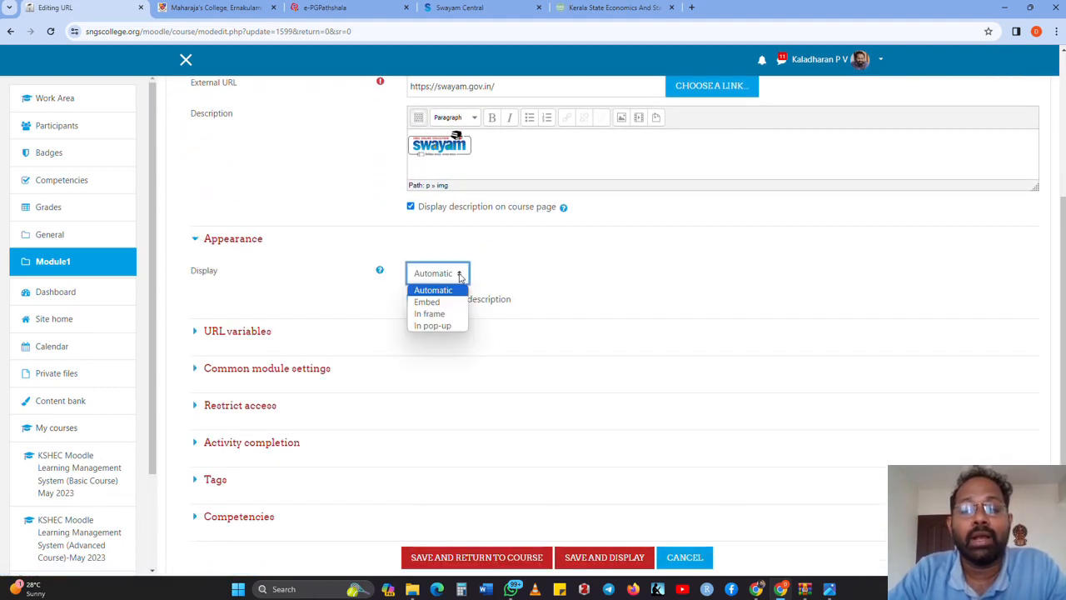
click(439, 326)
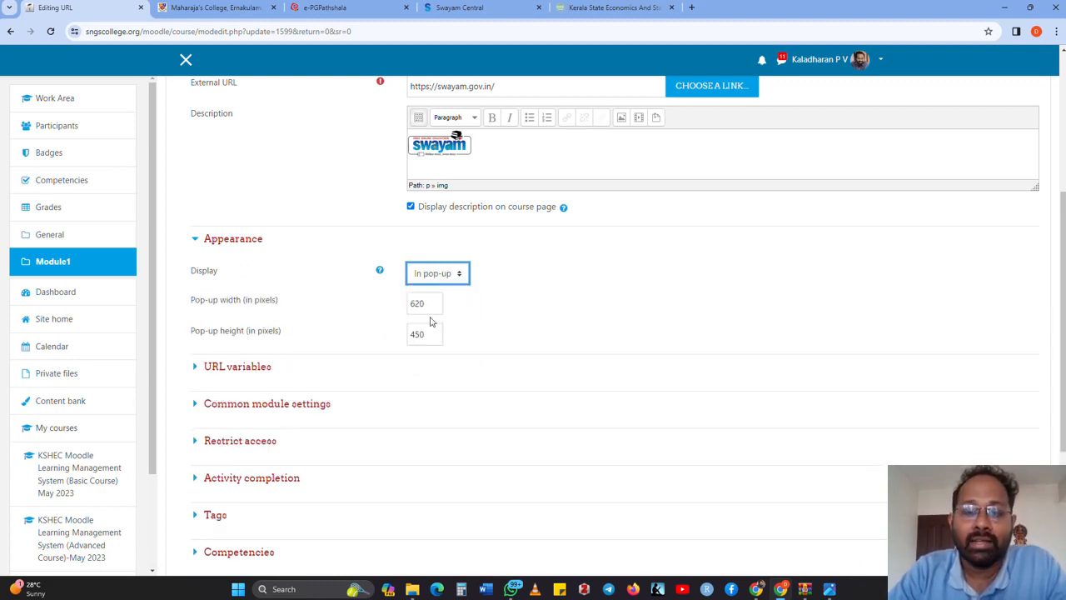
click(448, 280)
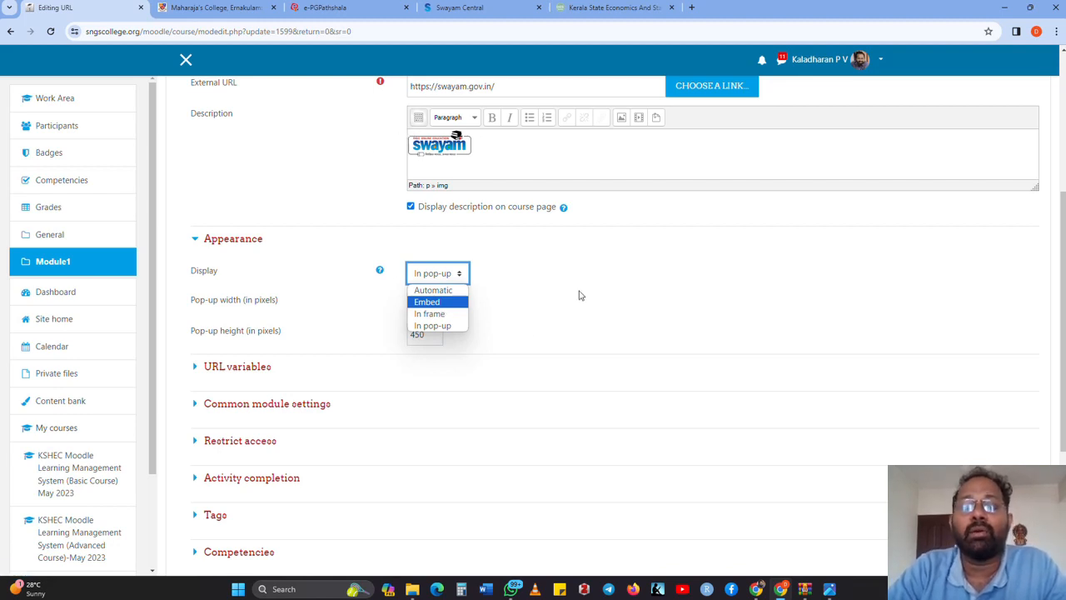
click(428, 316)
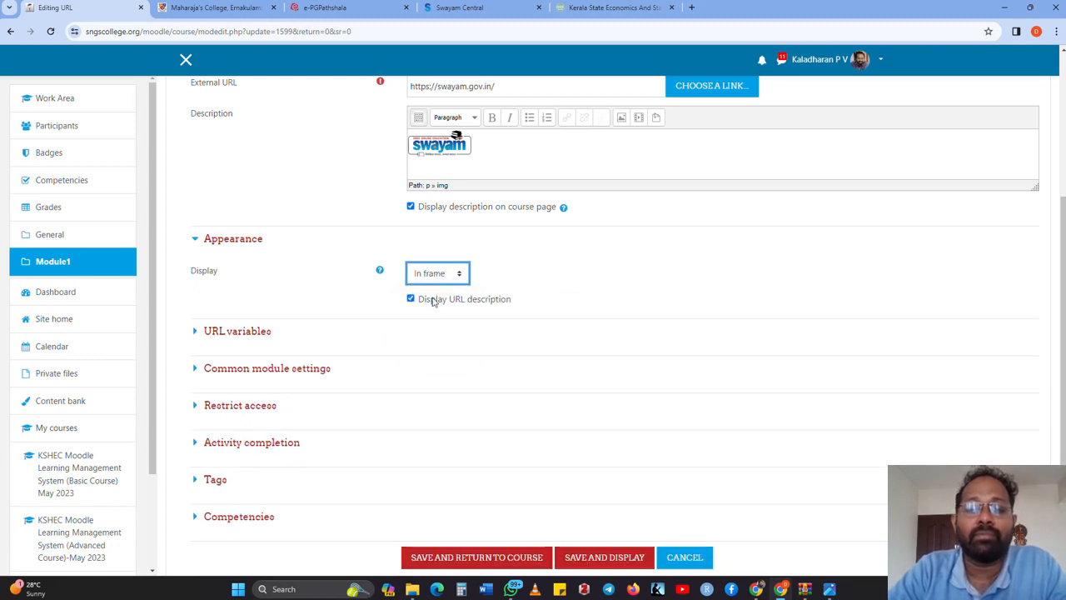
click(443, 274)
click(441, 325)
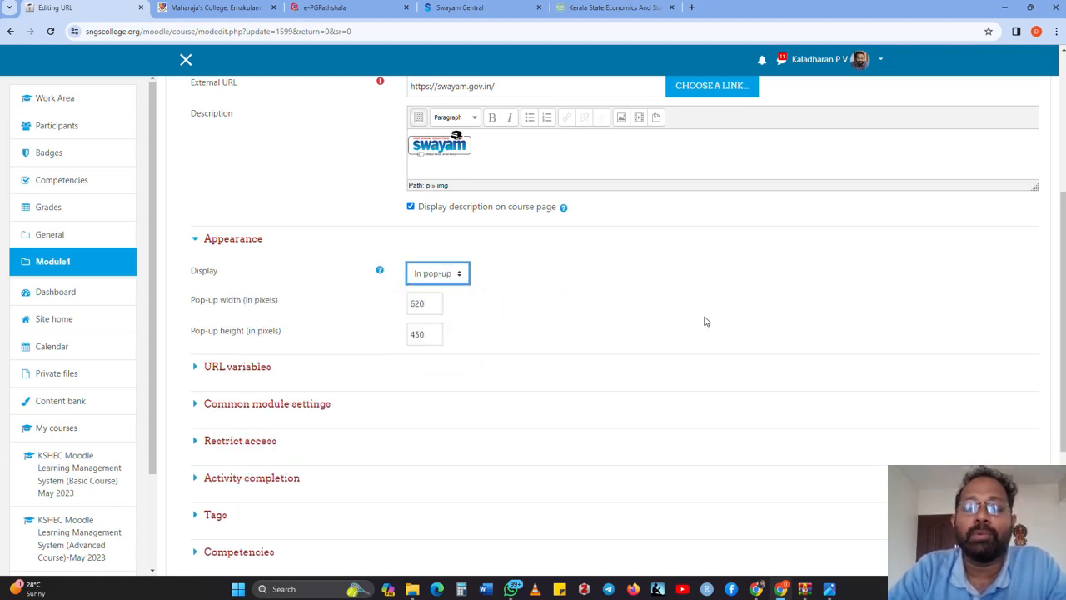
Save the URL resource, returning to the course page, and open "Link to Swayam Portal" from Module1
scroll(658, 350, down, 3)
click(520, 363)
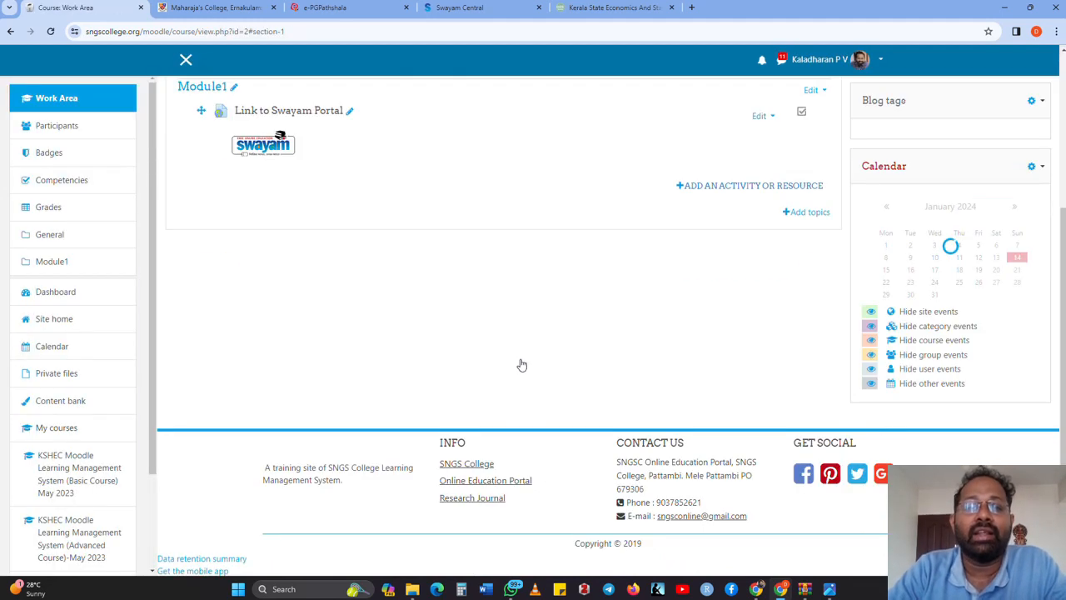
scroll(520, 361, up, 2)
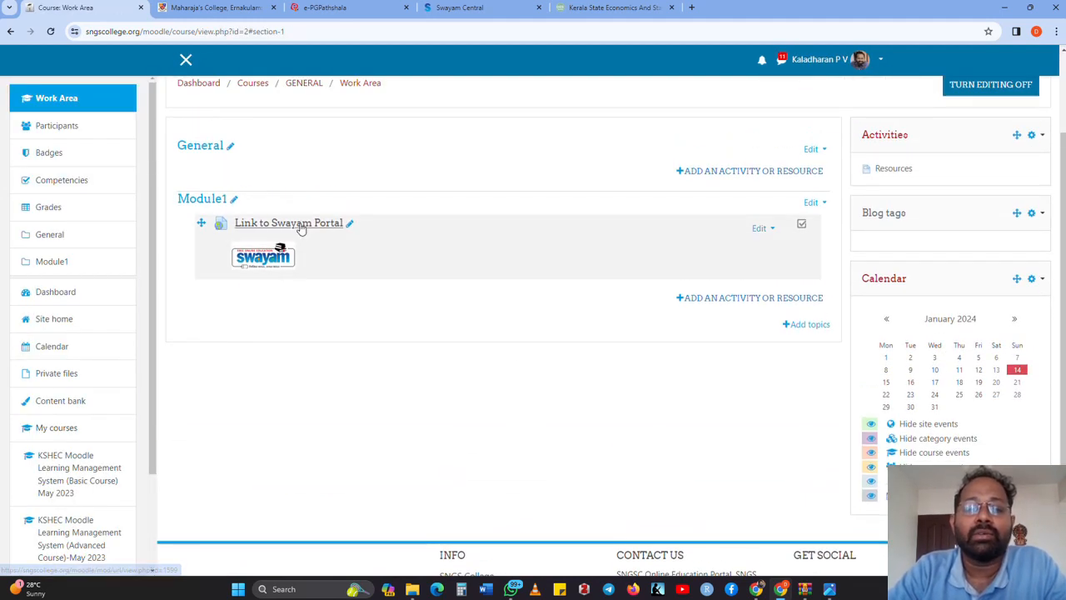
scroll(619, 330, up, 2)
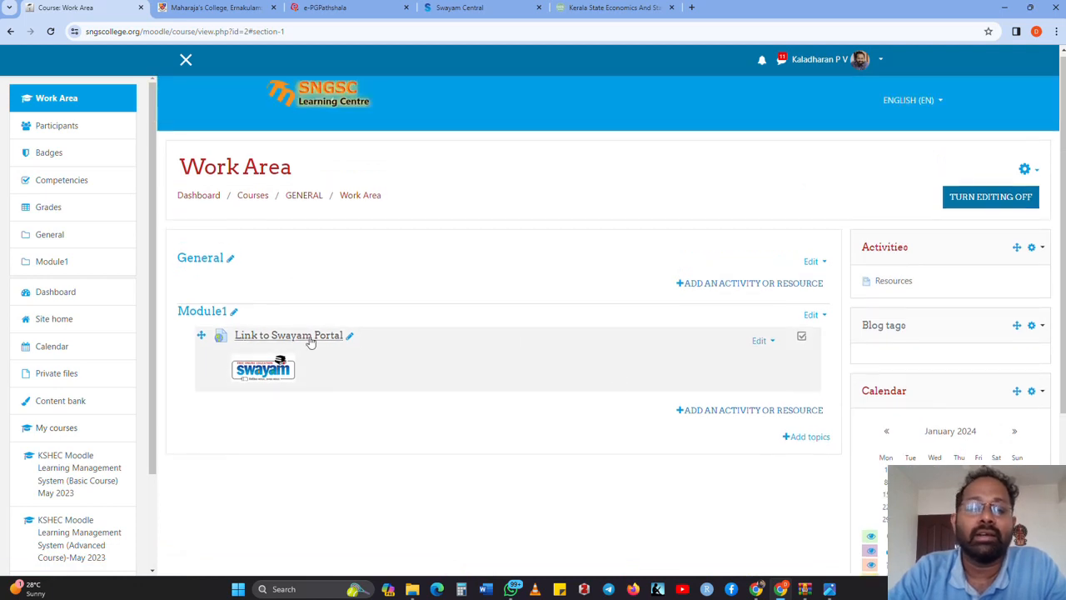
click(308, 340)
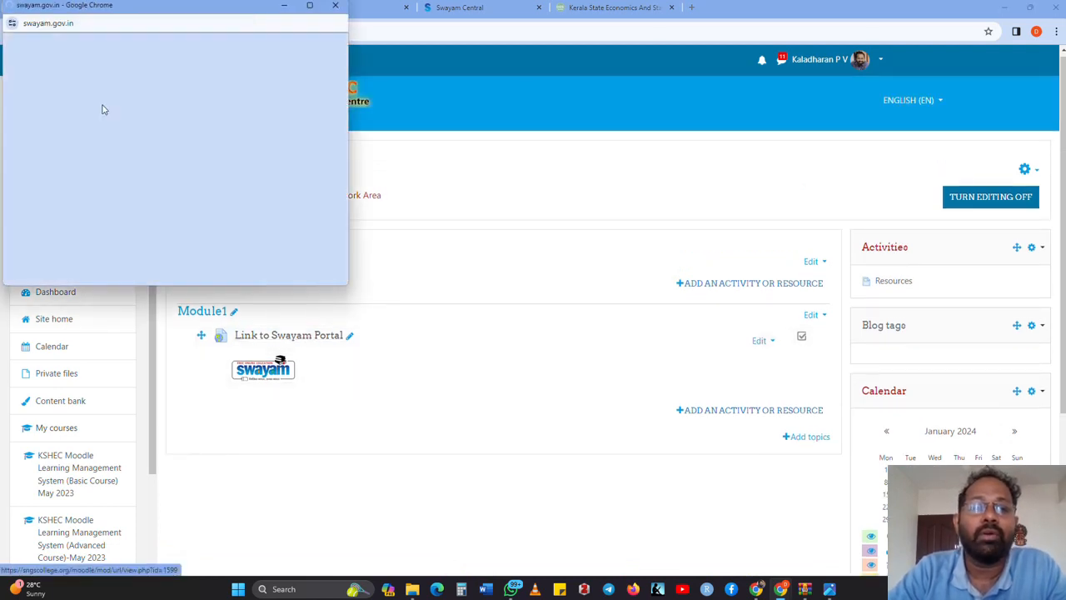
Examine the Swayam pop-up window maximized and at its restored size, dismissing the phishing notice, and close the window
click(310, 7)
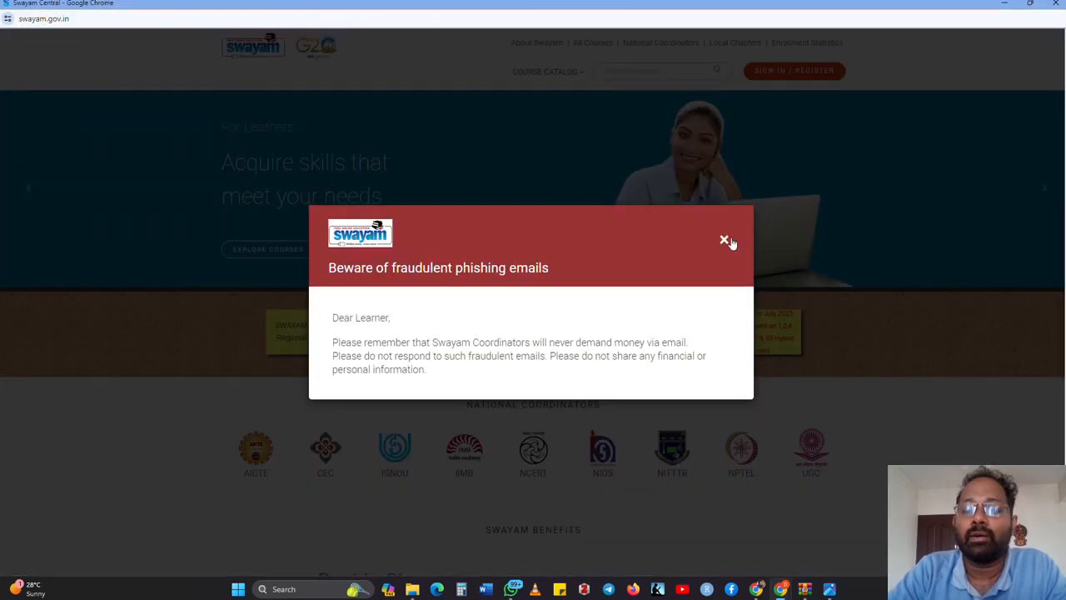
click(724, 241)
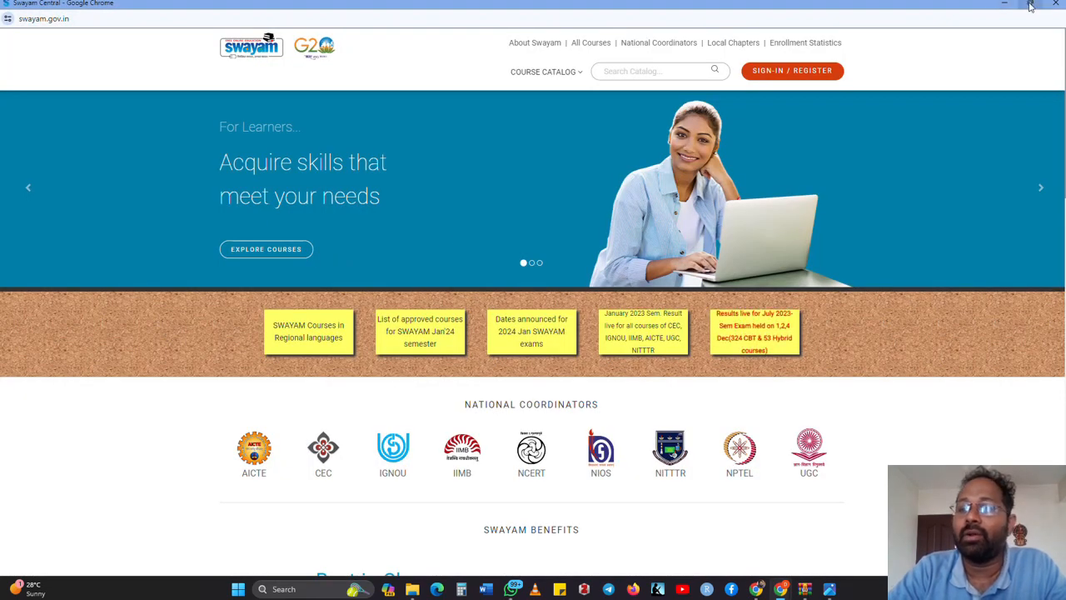
click(1031, 7)
drag(237, 12, 350, 73)
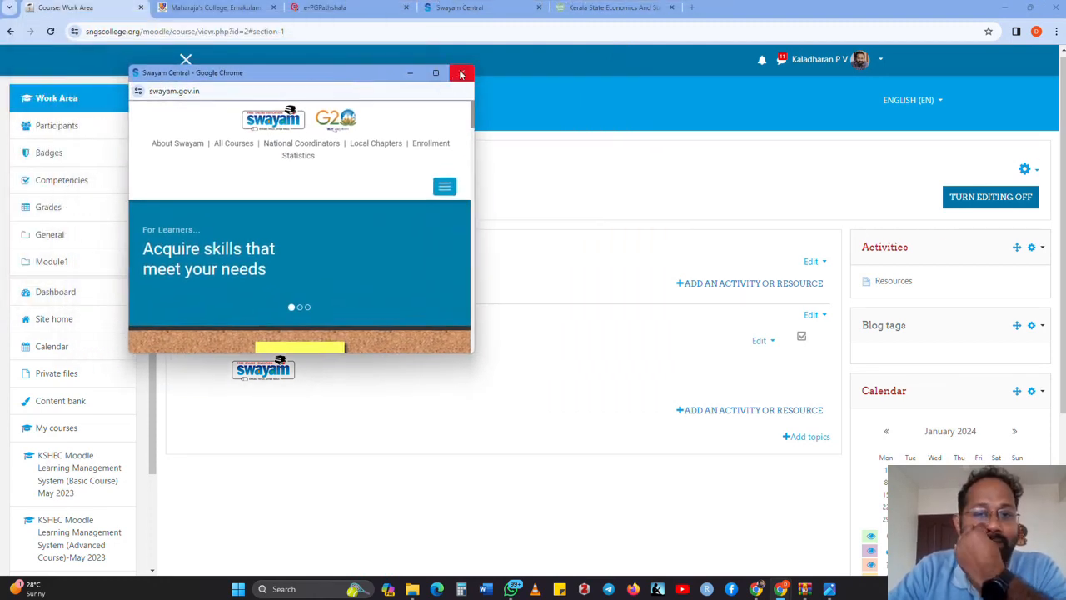
click(460, 73)
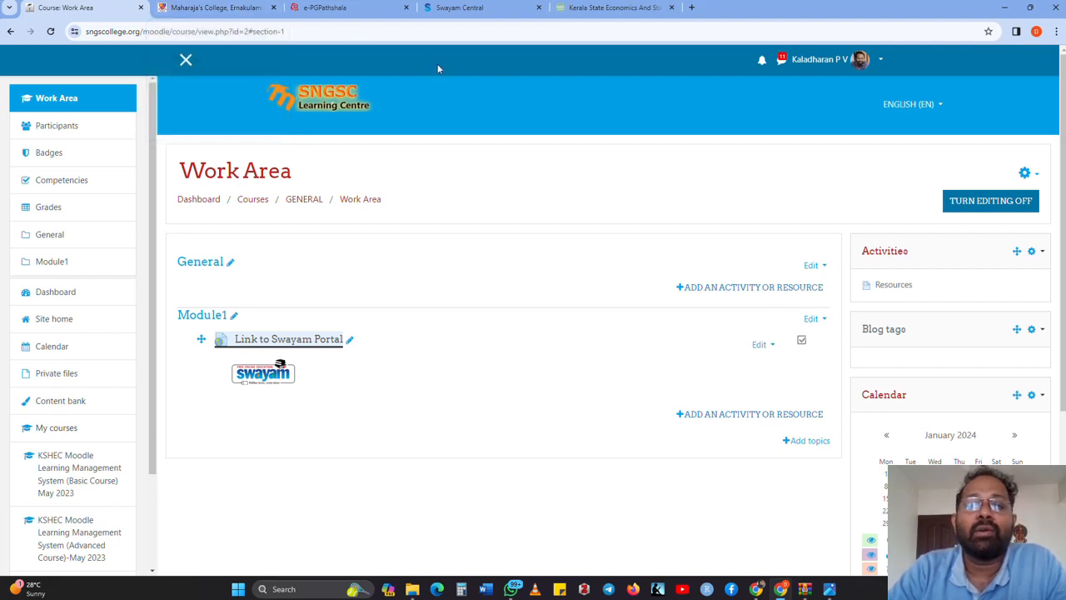
Switch to the Maharaja's College Ernakulam site, log in with the filled-in credentials and dismiss the password warning
click(221, 10)
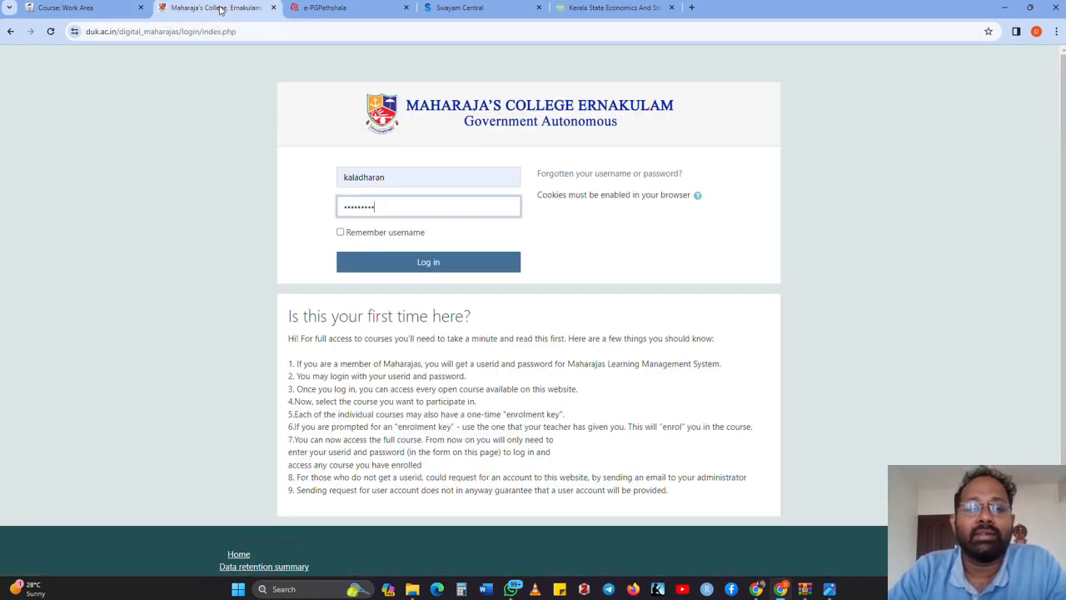
click(408, 265)
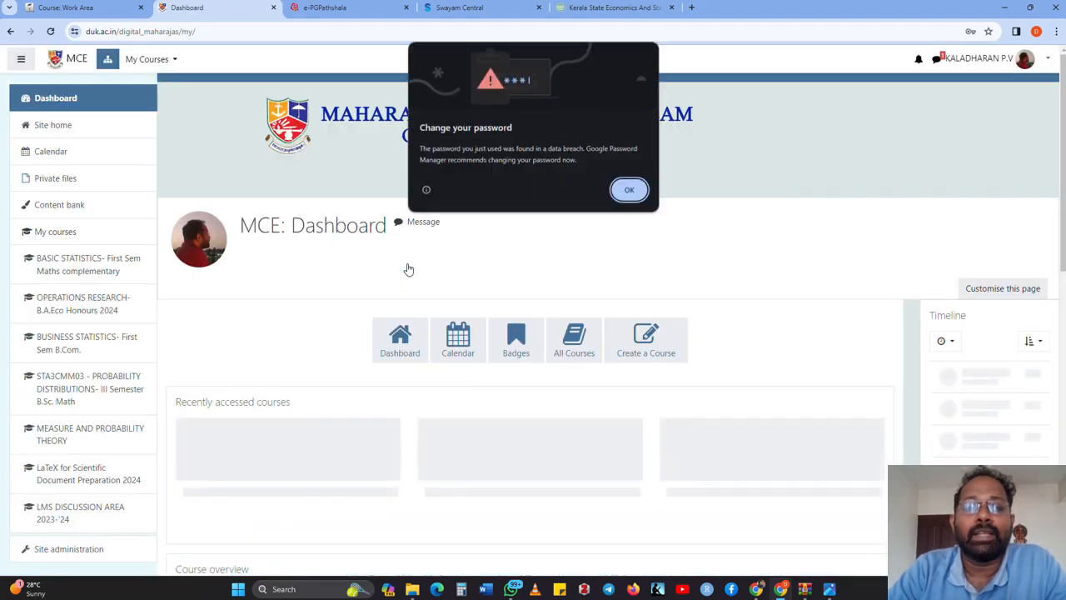
click(629, 191)
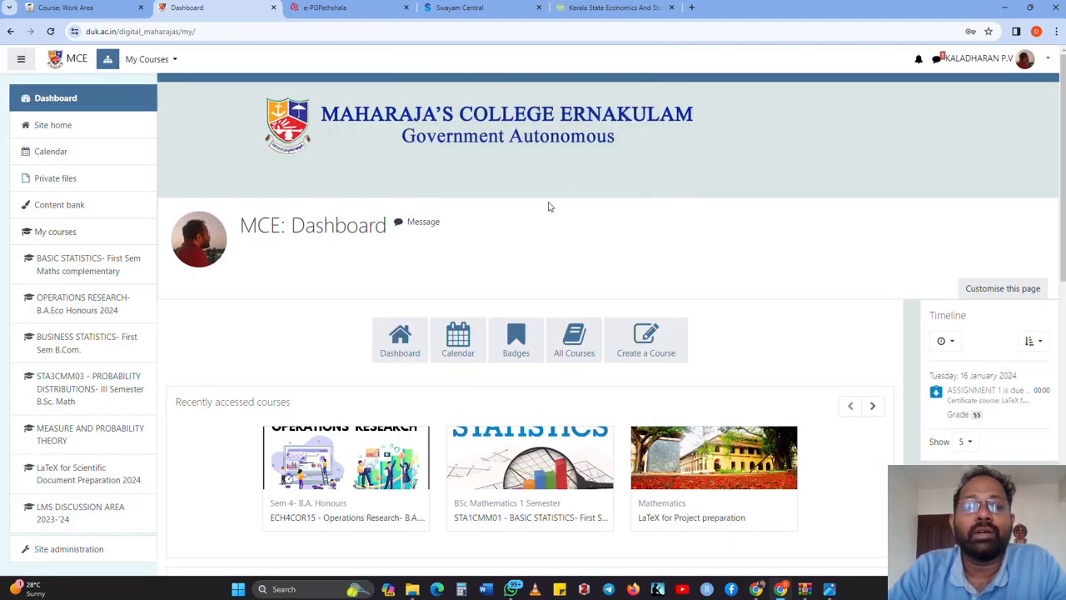
Look over the dashboard's courses and open "ECH4COR15 - Operations Research- B.A.Eco Honours"
scroll(182, 252, down, 1)
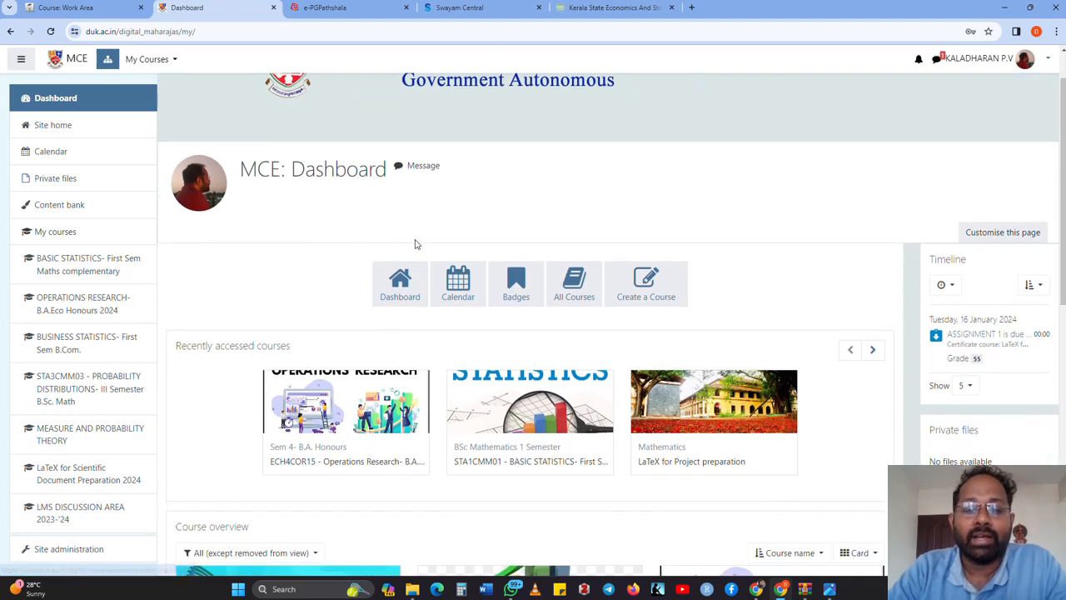
scroll(400, 313, down, 5)
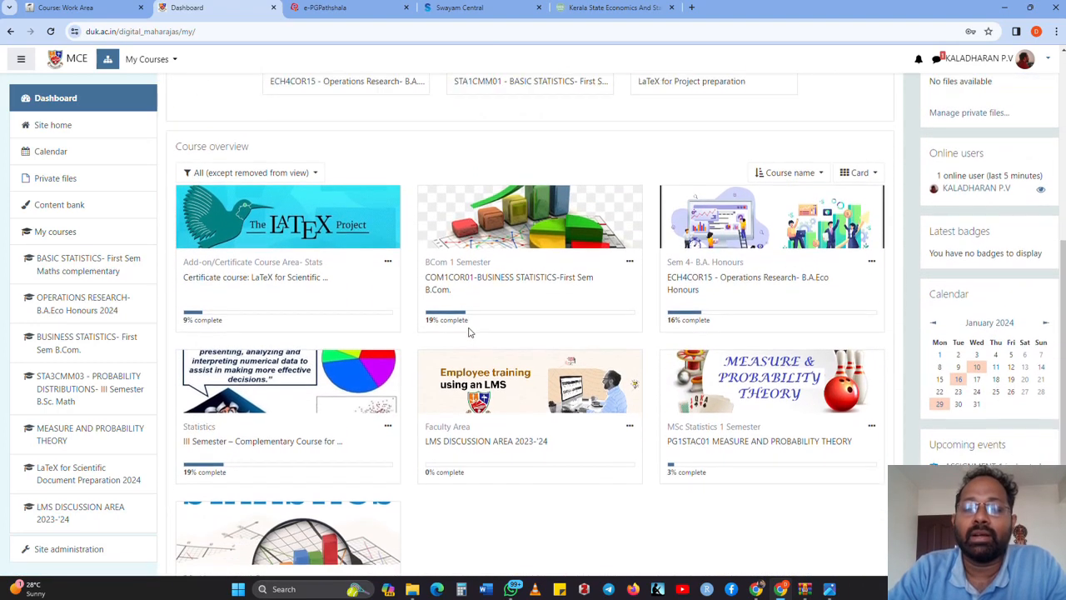
scroll(469, 333, up, 1)
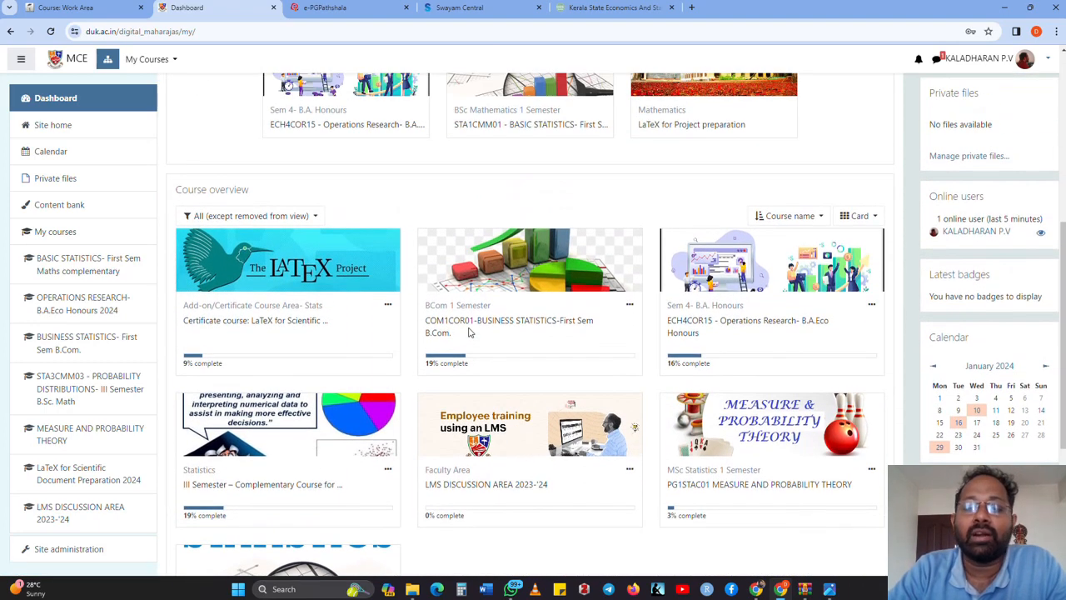
scroll(469, 332, up, 3)
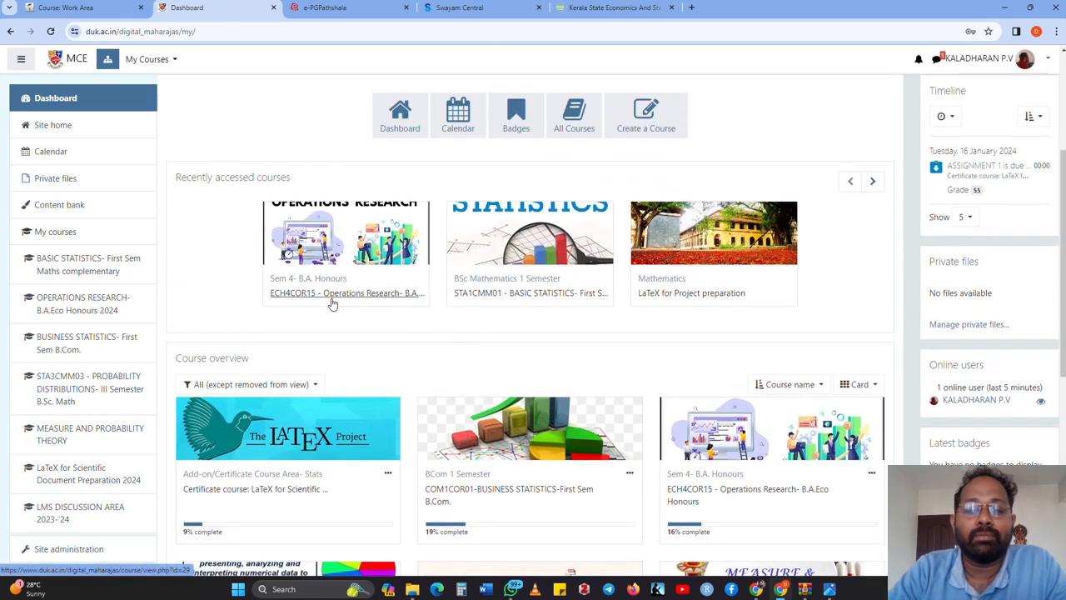
click(338, 293)
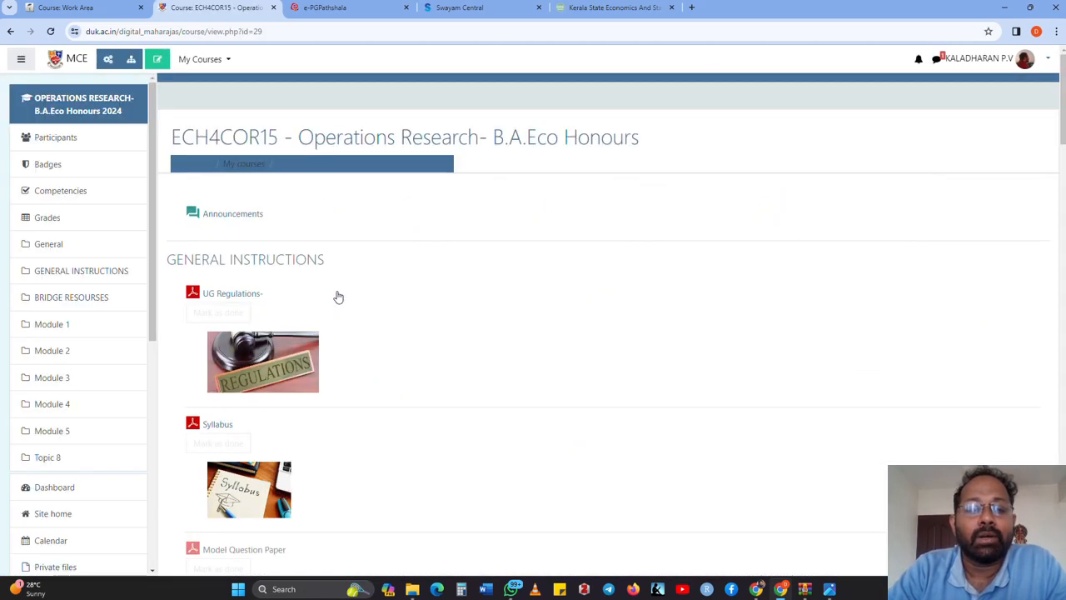
scroll(337, 295, down, 3)
scroll(433, 292, up, 3)
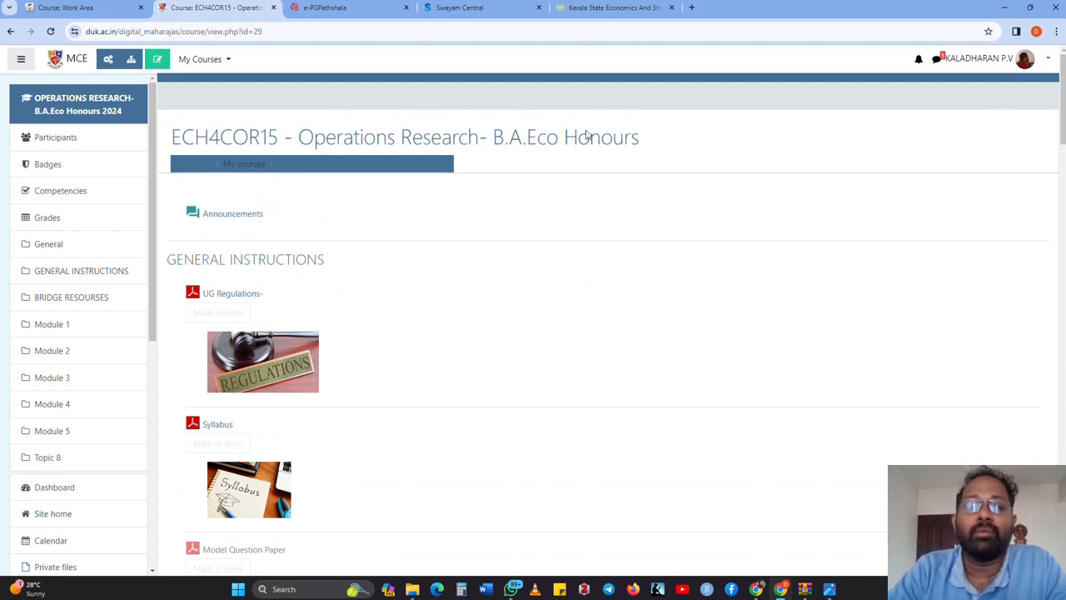
Turn on editing for the Operations Research course and start a new URL resource in Module 5
click(158, 62)
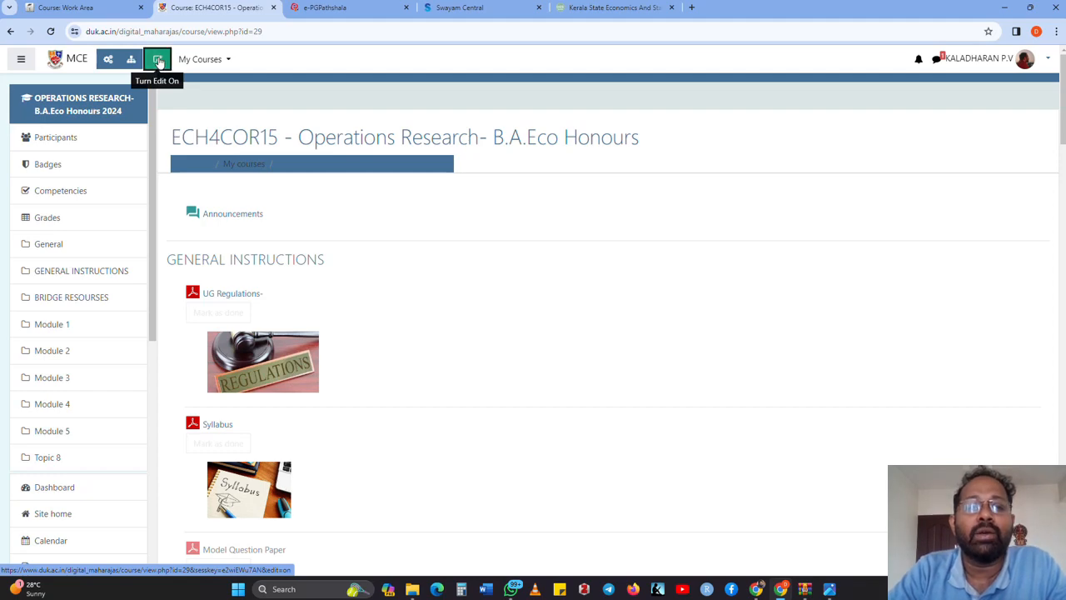
scroll(464, 200, down, 10)
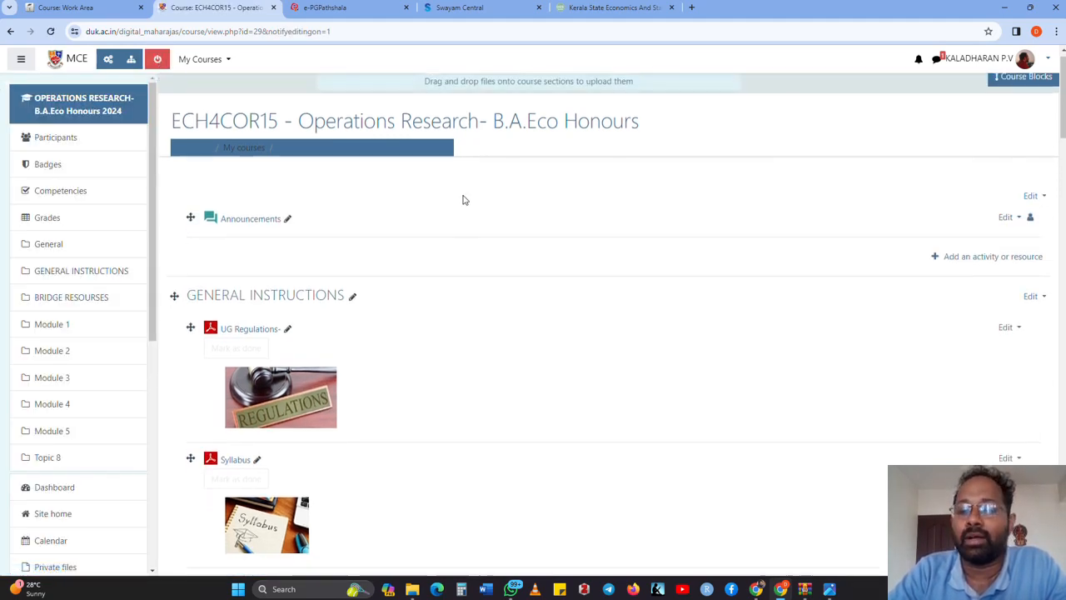
scroll(464, 200, down, 20)
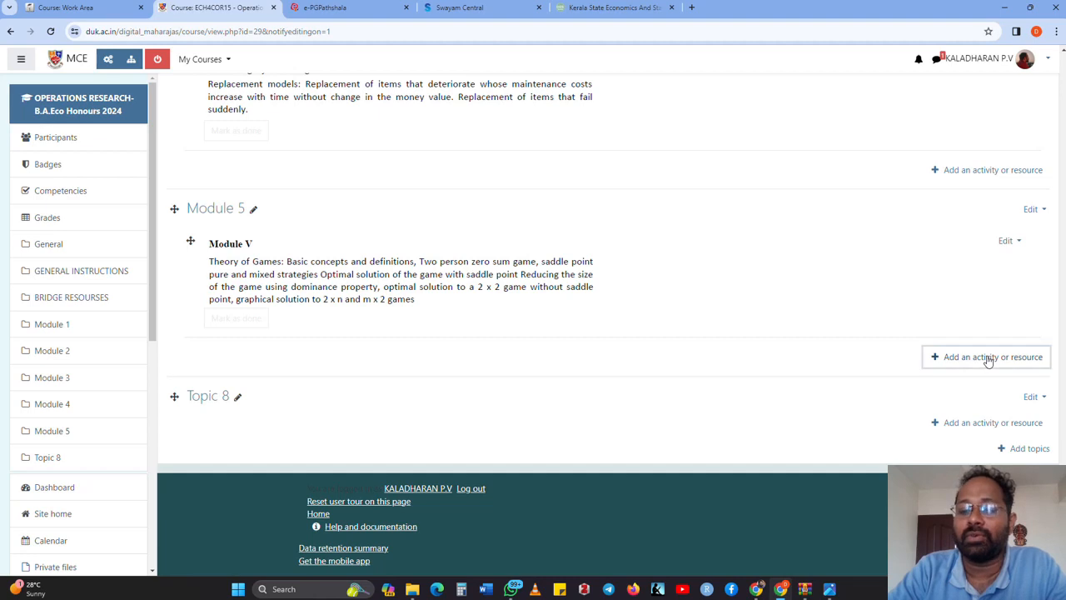
click(988, 359)
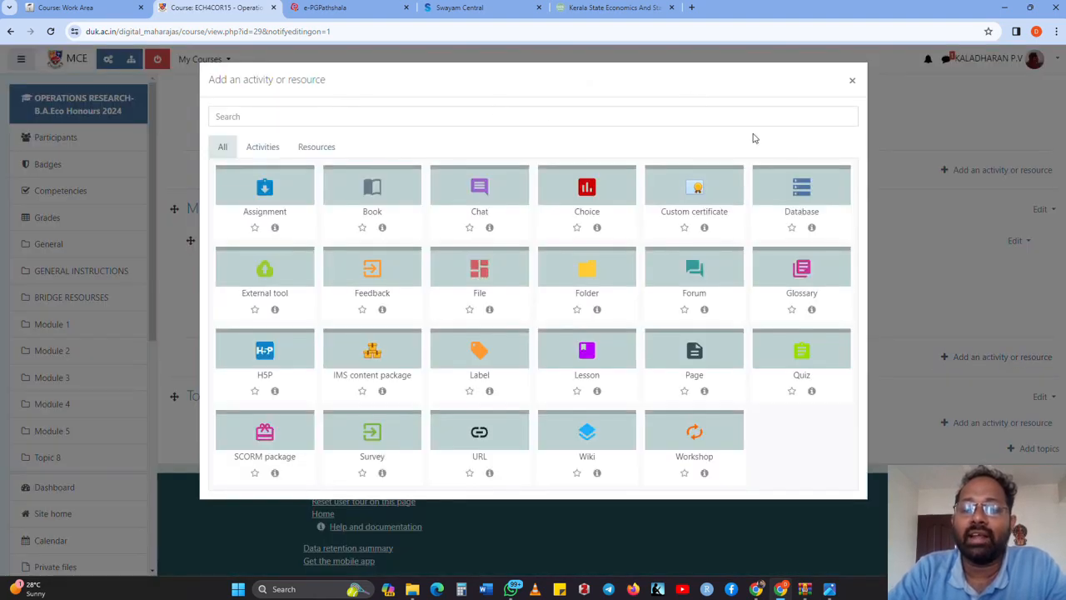
click(481, 440)
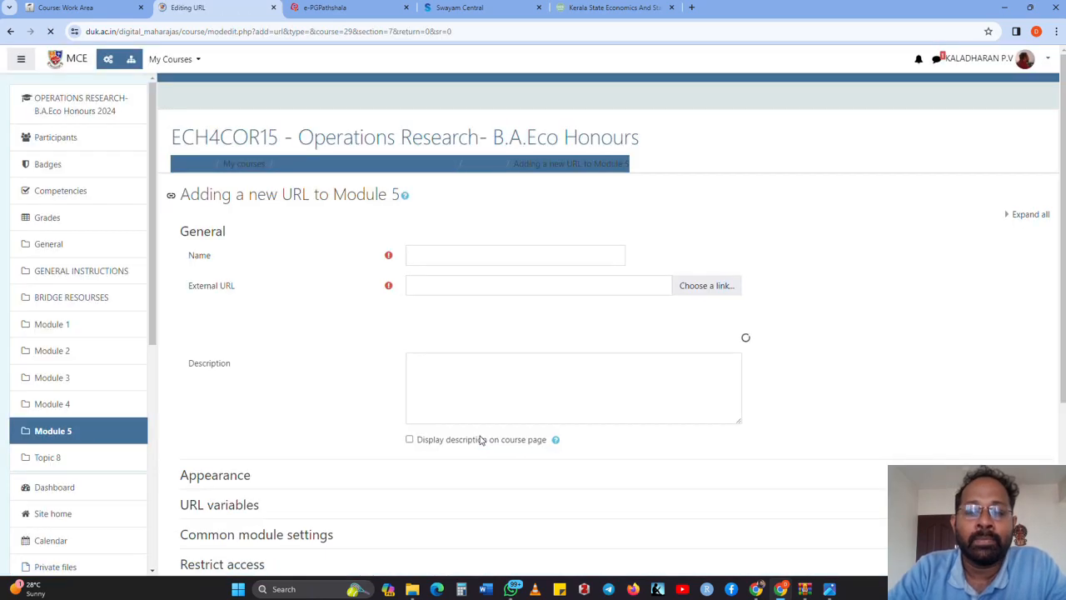
click(480, 252)
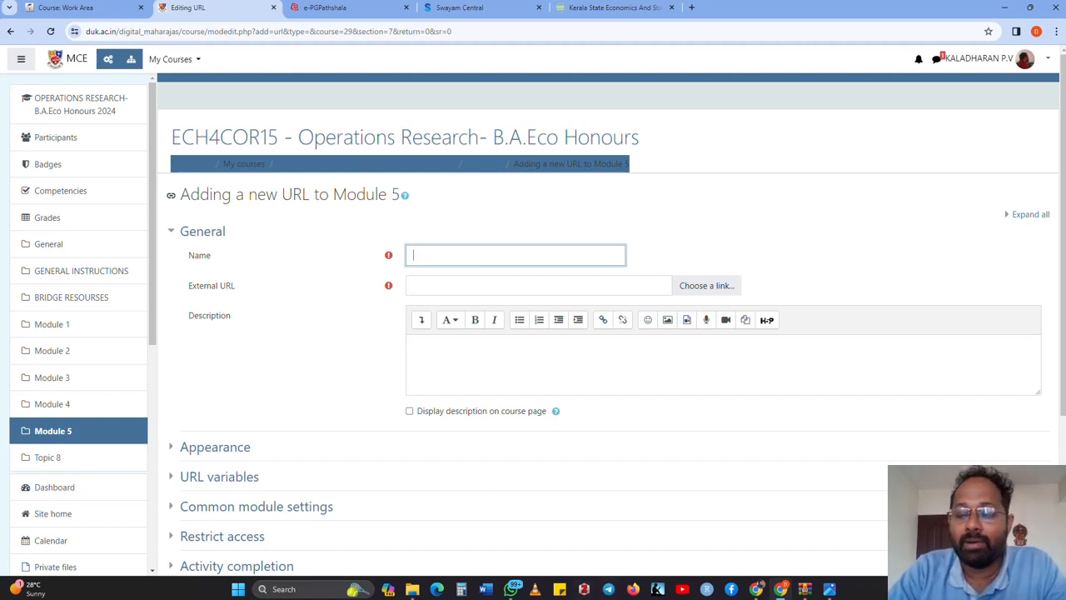
Switch to the Google Drive BOOKS folder and copy the sharing link of the "Statistical Analysis of Panel Count Data" PDF
click(781, 589)
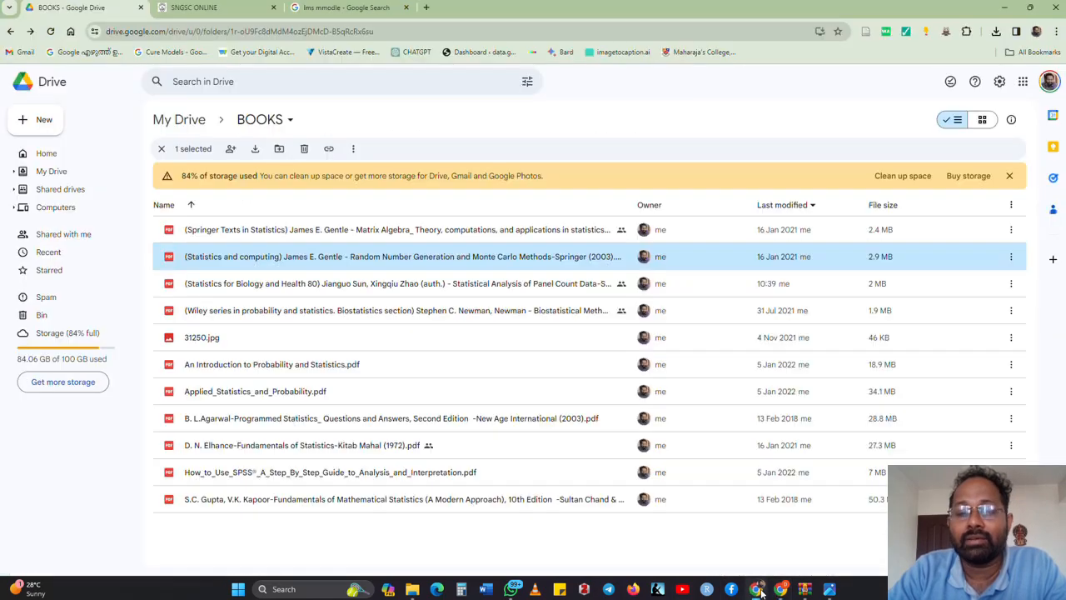
click(460, 284)
right_click(459, 284)
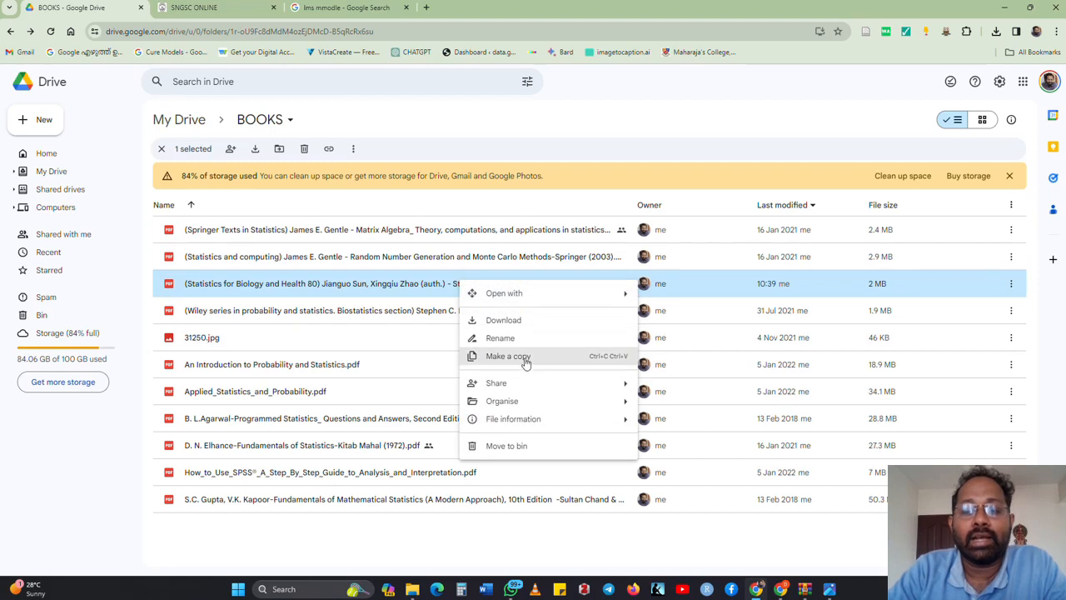
mouse_move(530, 386)
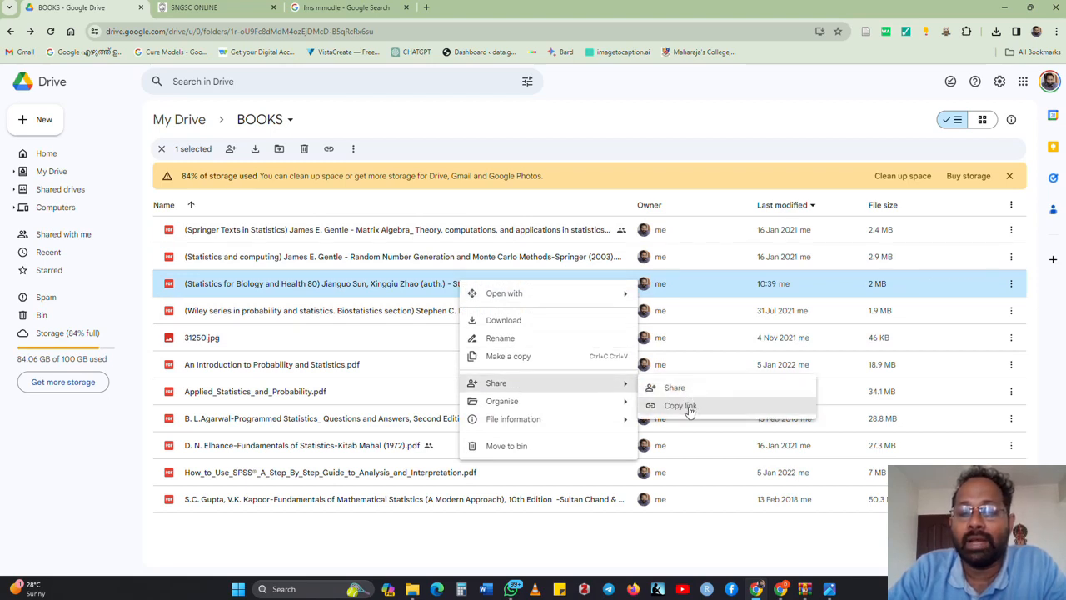
click(682, 406)
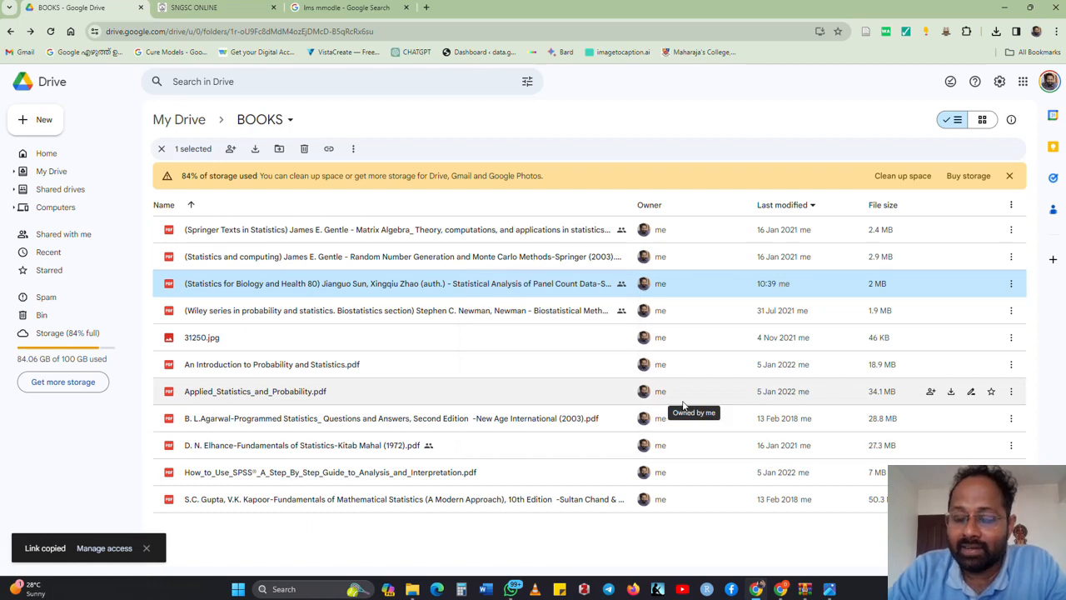
Return to the Moodle URL form, name the resource "Reference Book...." and paste the copied Drive link as its external URL
click(781, 589)
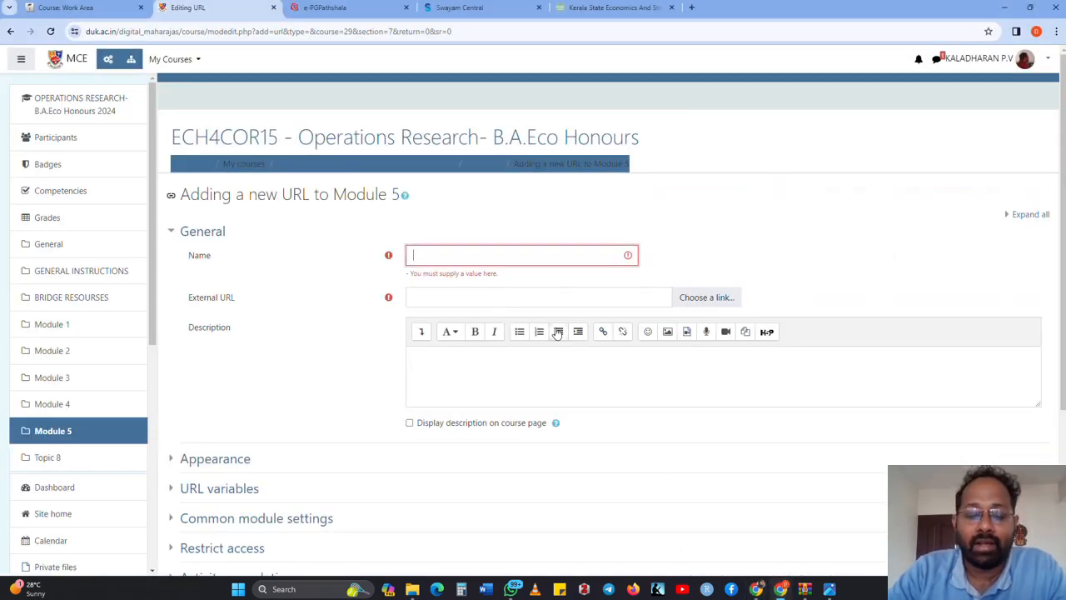
text(B)
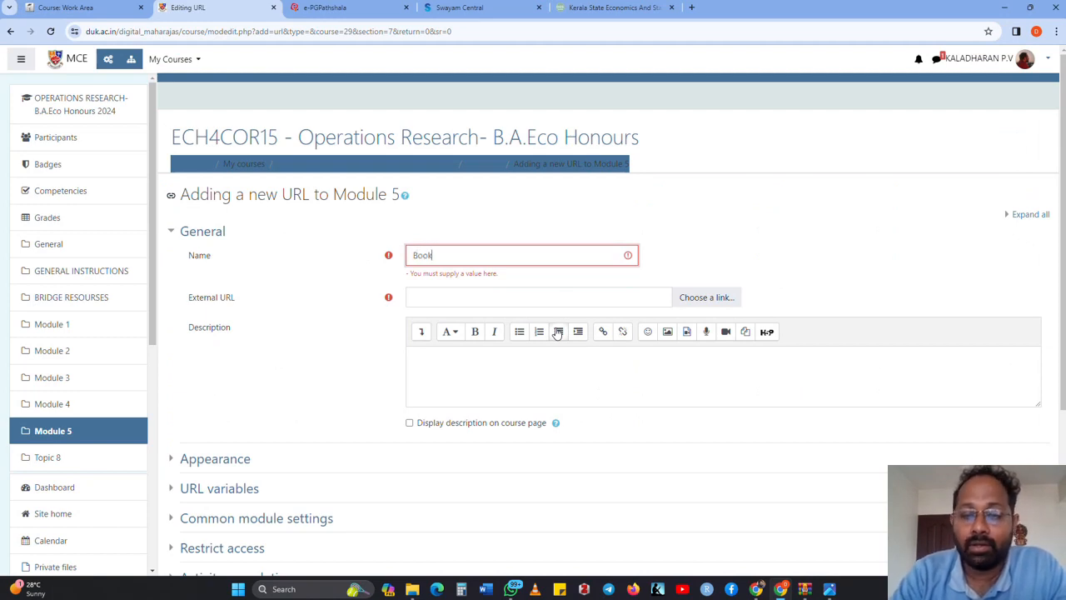
text(ook)
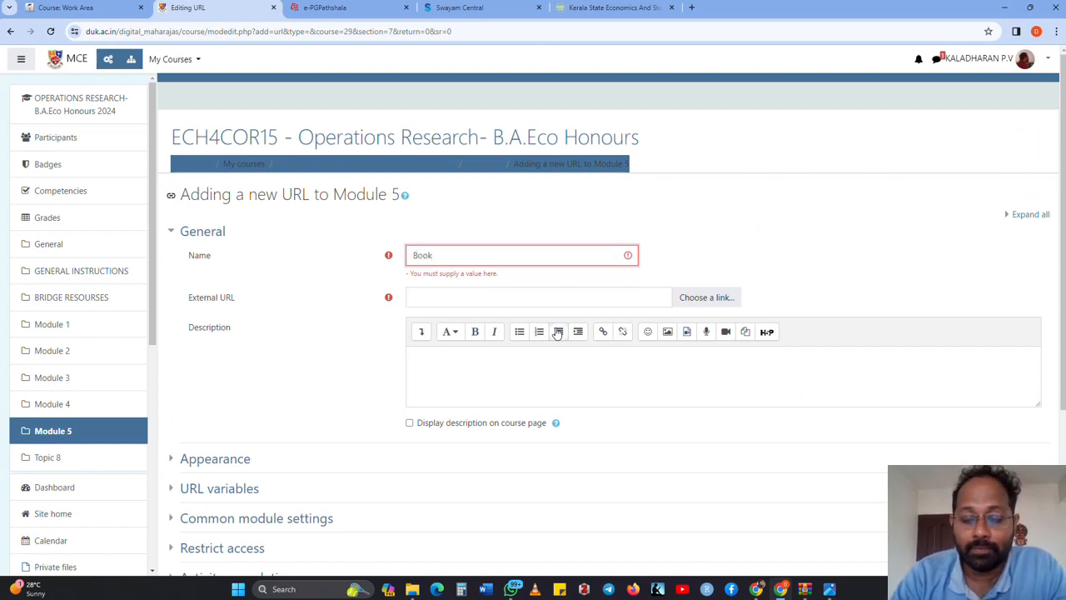
key(Home)
text(Referen)
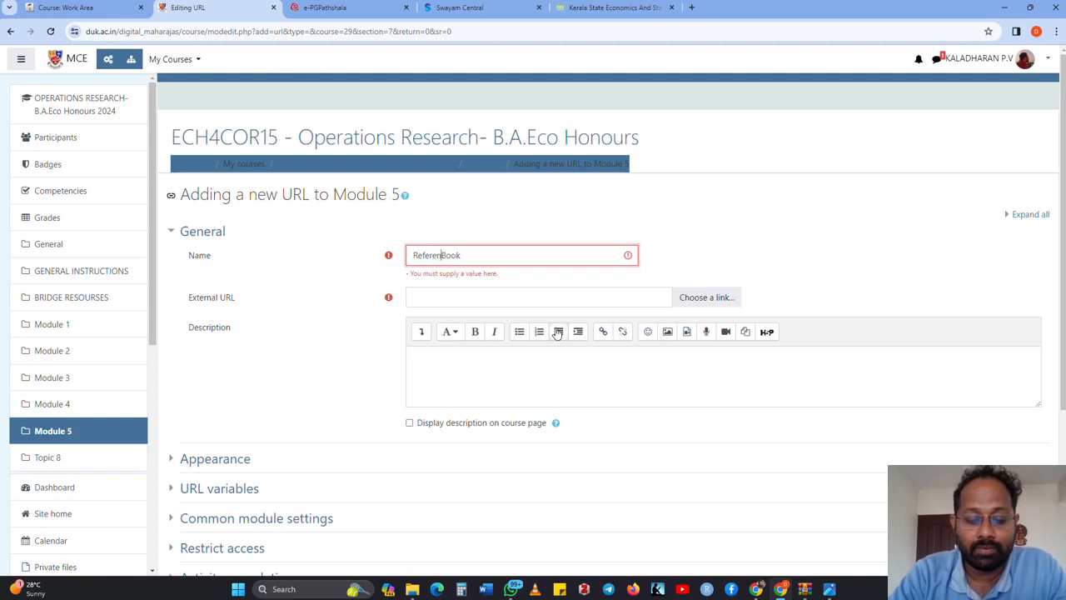
text(ce Book)
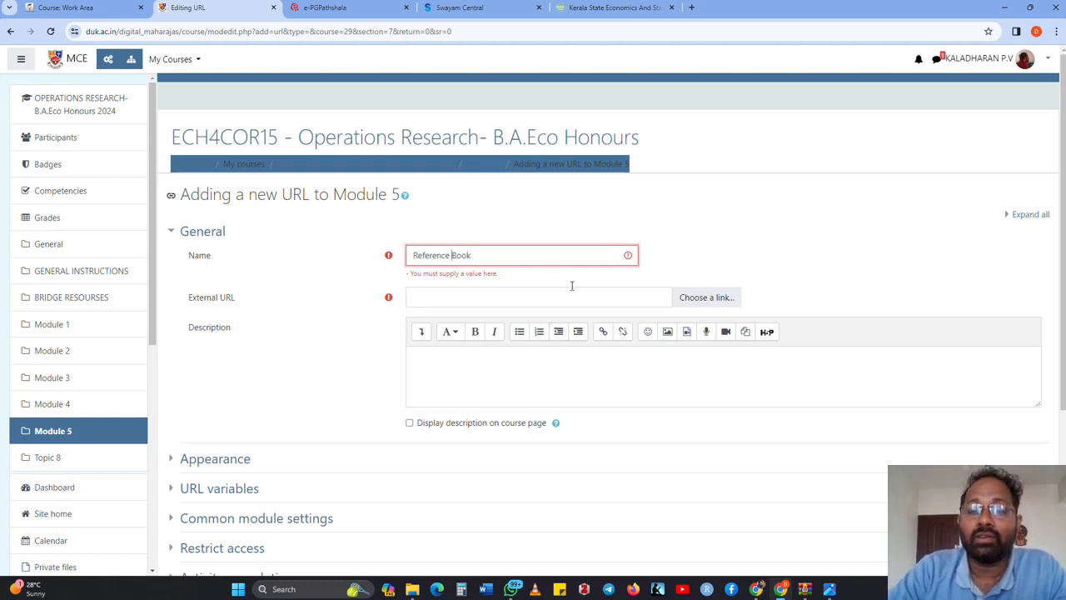
text(...)
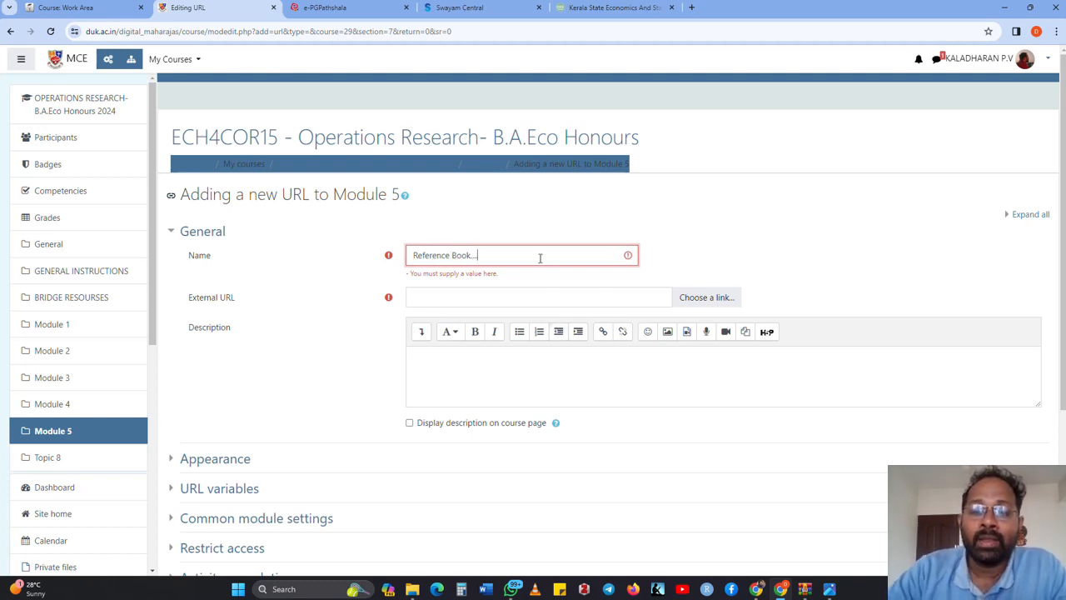
click(489, 298)
key(ctrl+v)
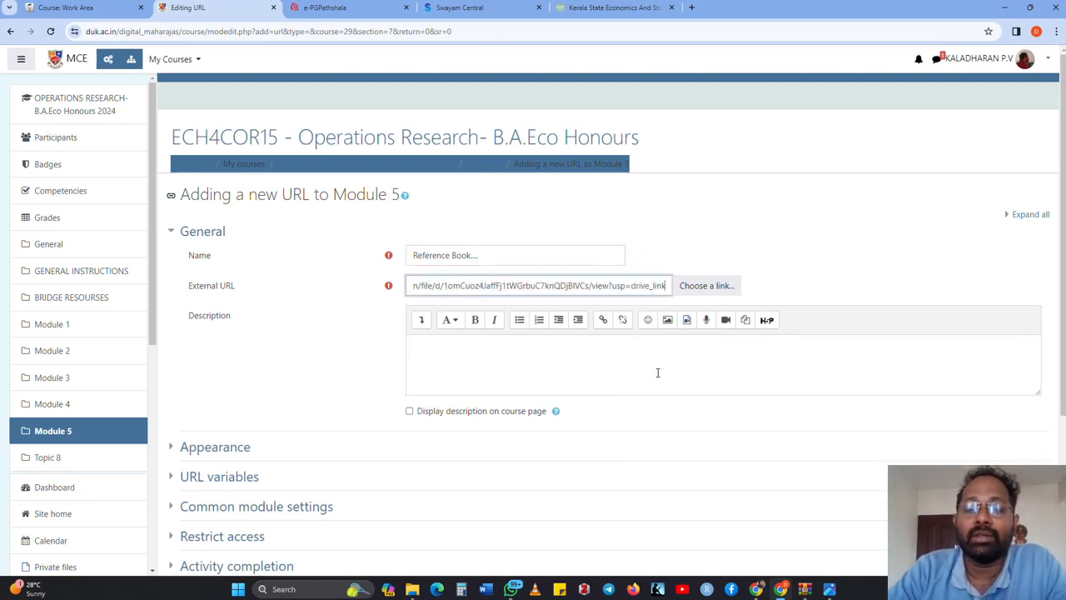
Set the resource's display to In pop-up, then save it and return to the course
scroll(657, 373, down, 1)
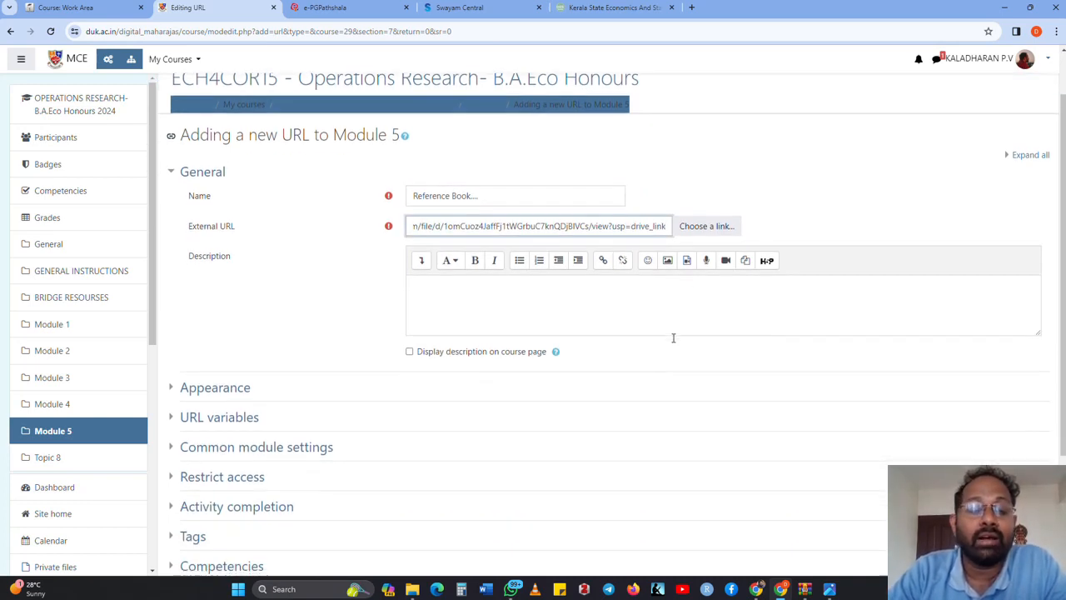
scroll(673, 338, down, 2)
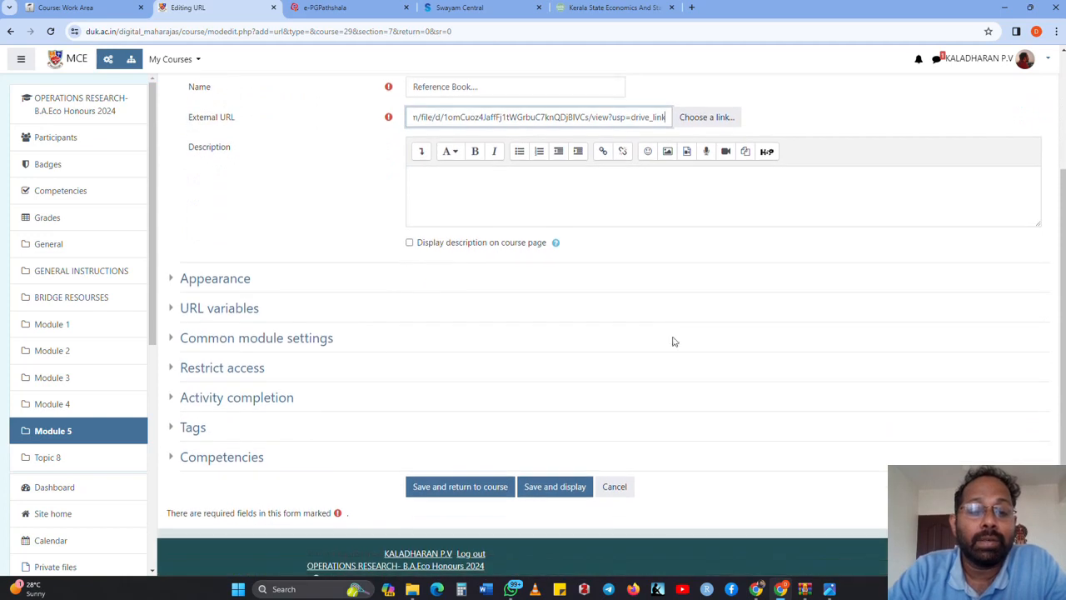
click(198, 282)
click(439, 304)
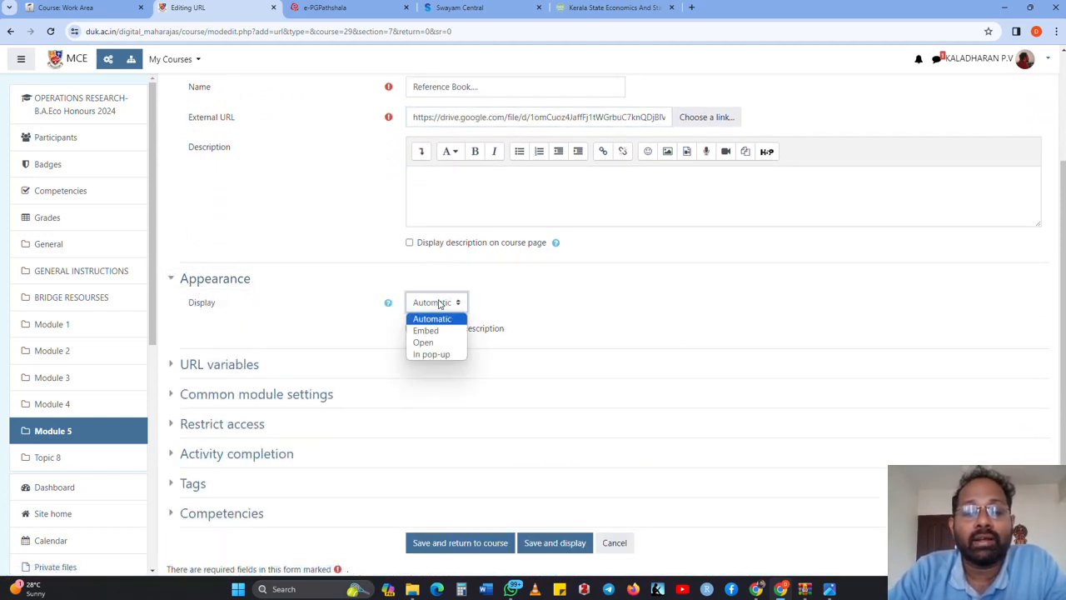
click(433, 354)
scroll(439, 358, down, 3)
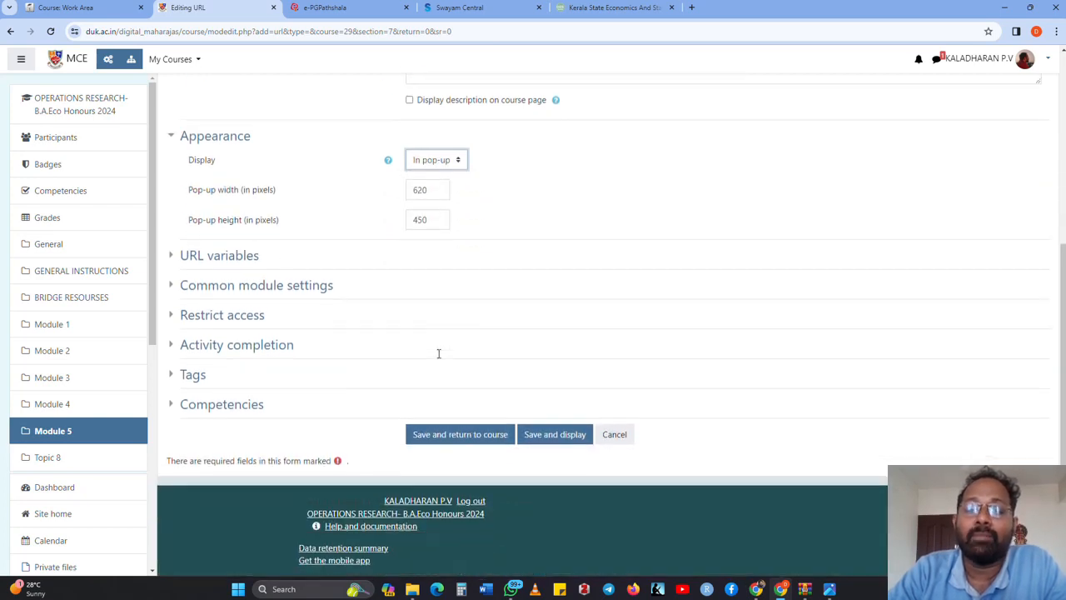
click(482, 439)
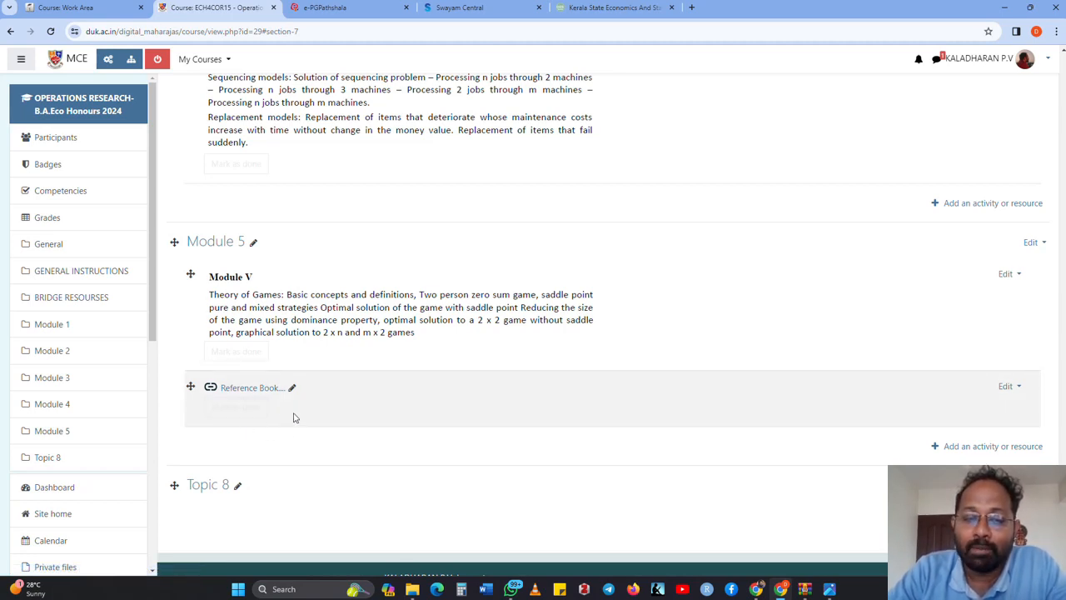
Open the Reference Book link in Module 5, examine the PDF's opening pages and contents in the maximized pop-up, and minimize it
click(249, 391)
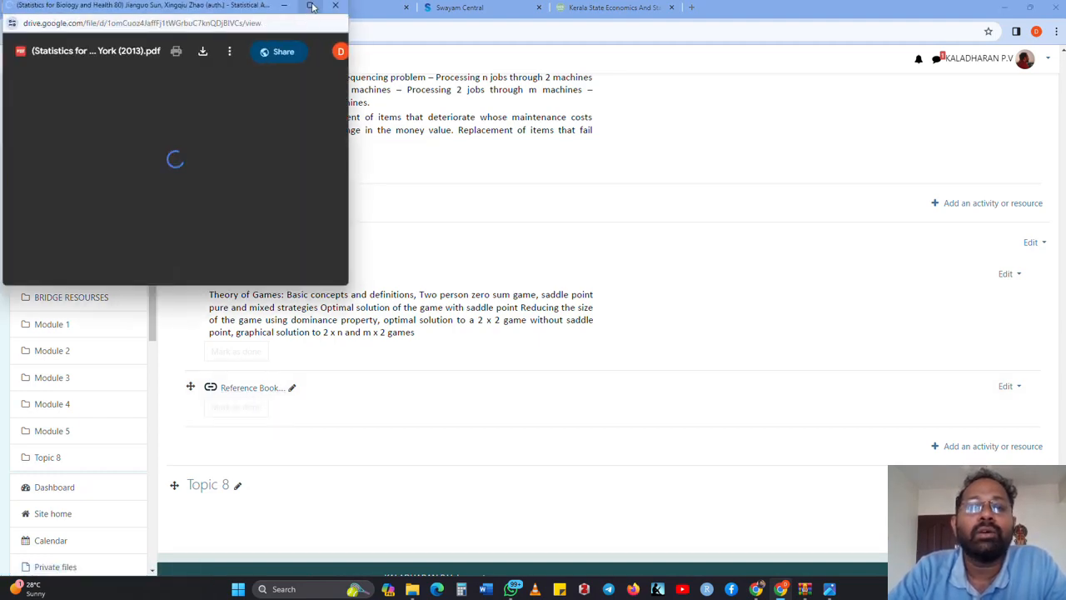
click(311, 8)
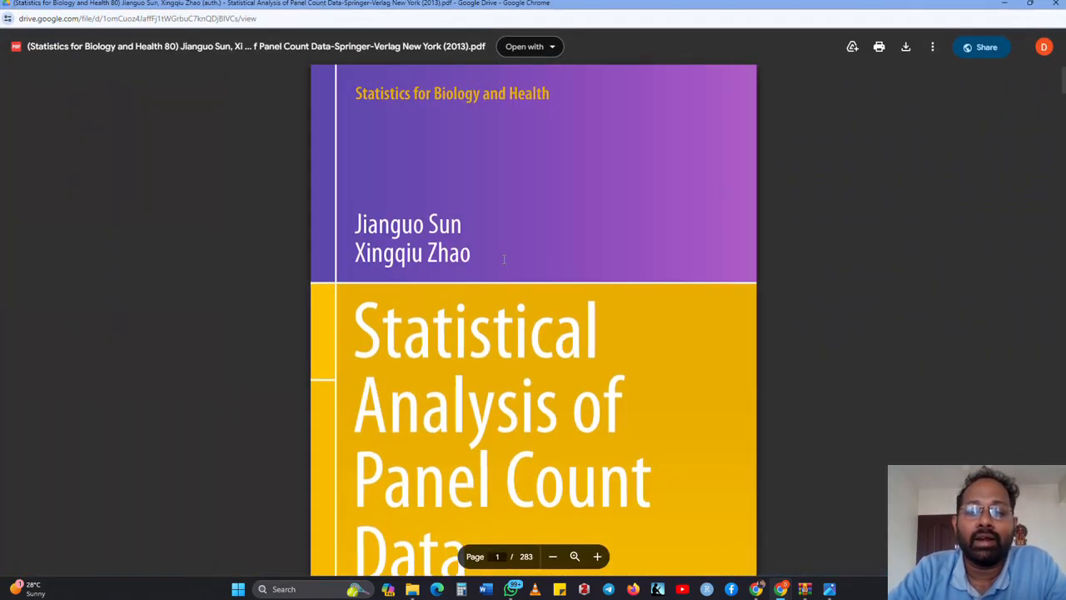
scroll(504, 259, down, 20)
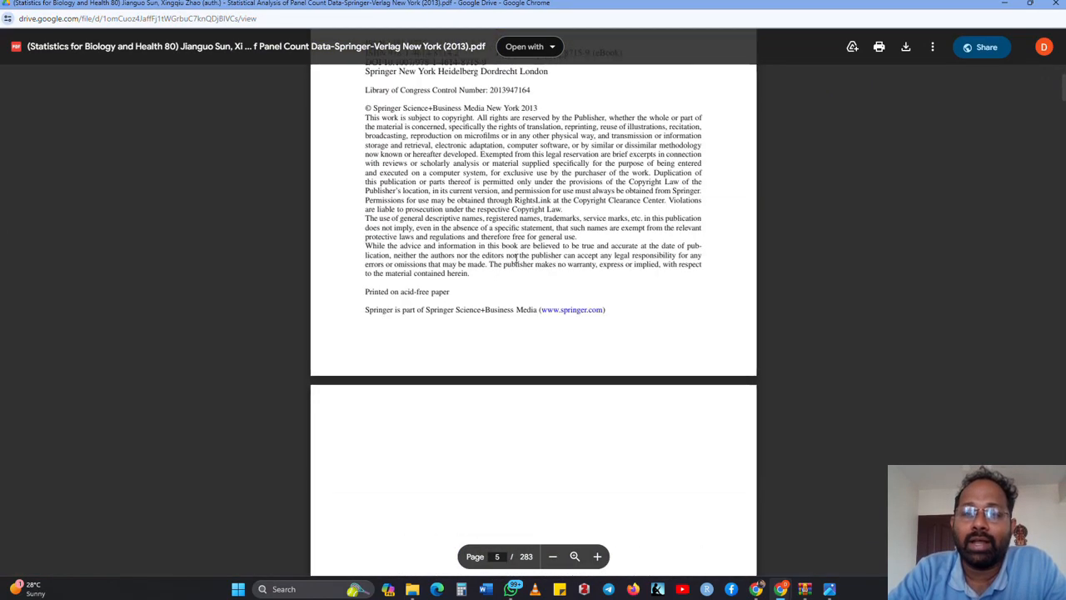
scroll(517, 259, down, 8)
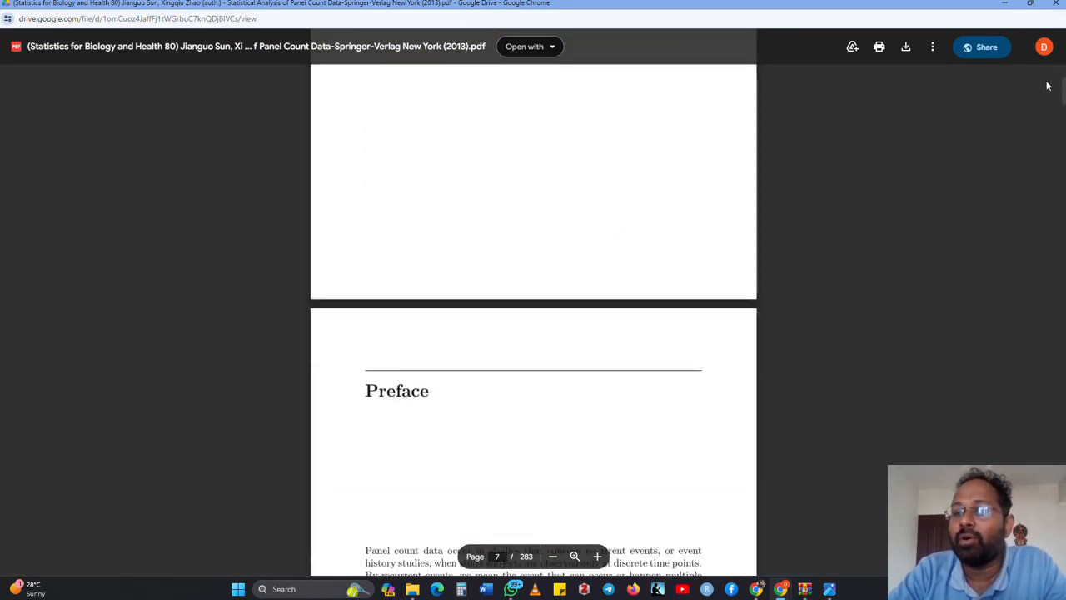
scroll(592, 294, down, 15)
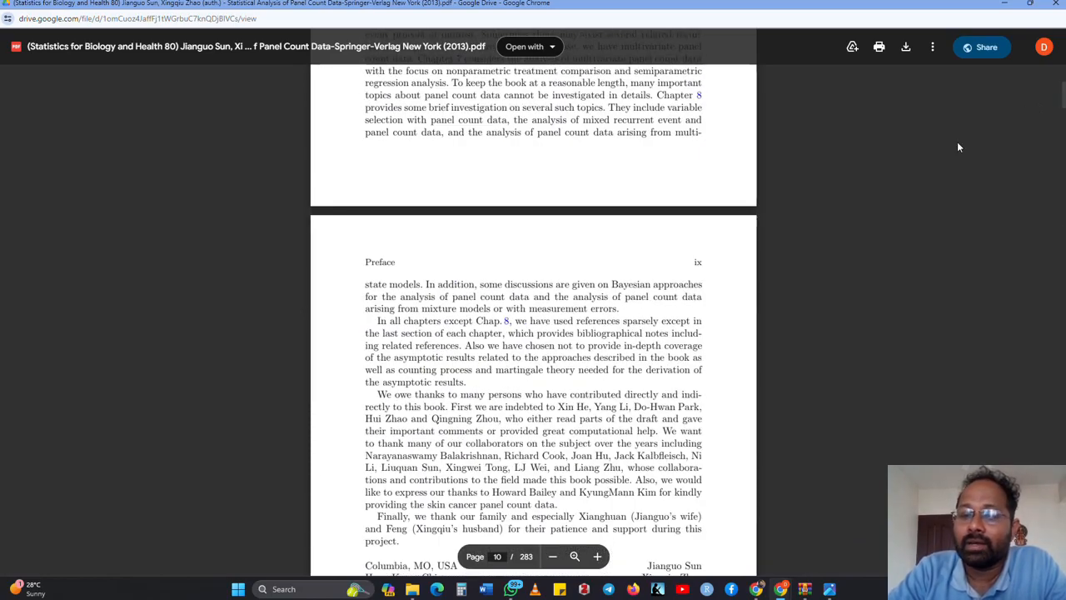
scroll(641, 300, down, 15)
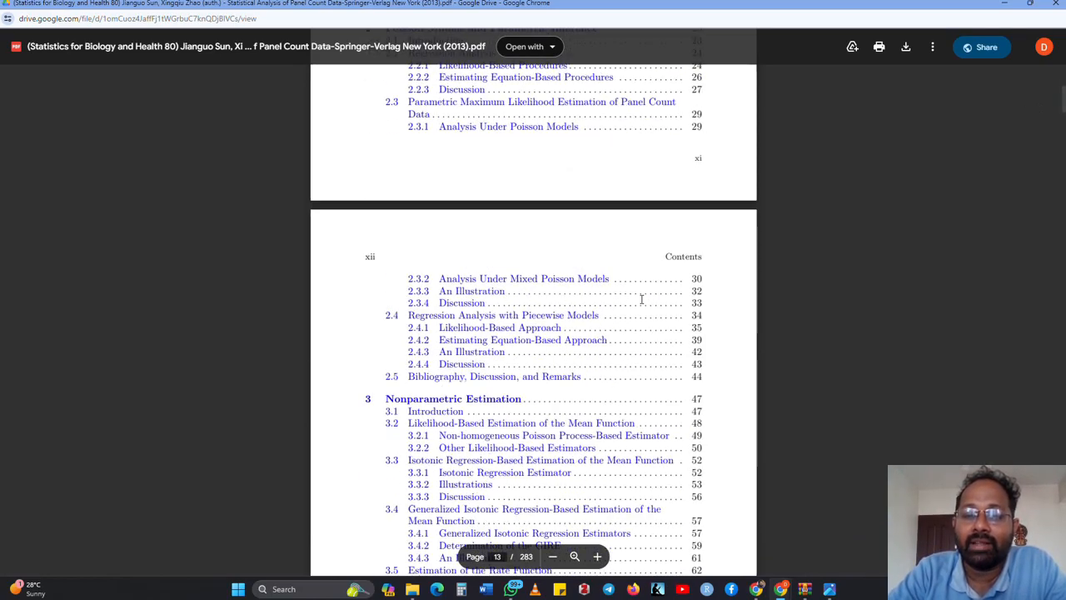
scroll(641, 299, down, 5)
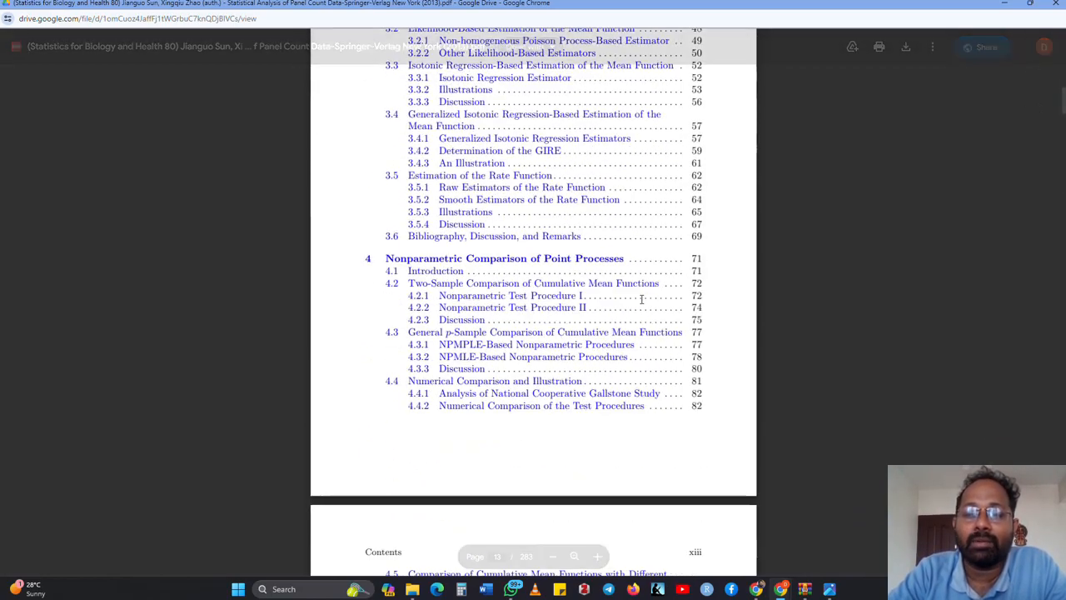
click(1006, 6)
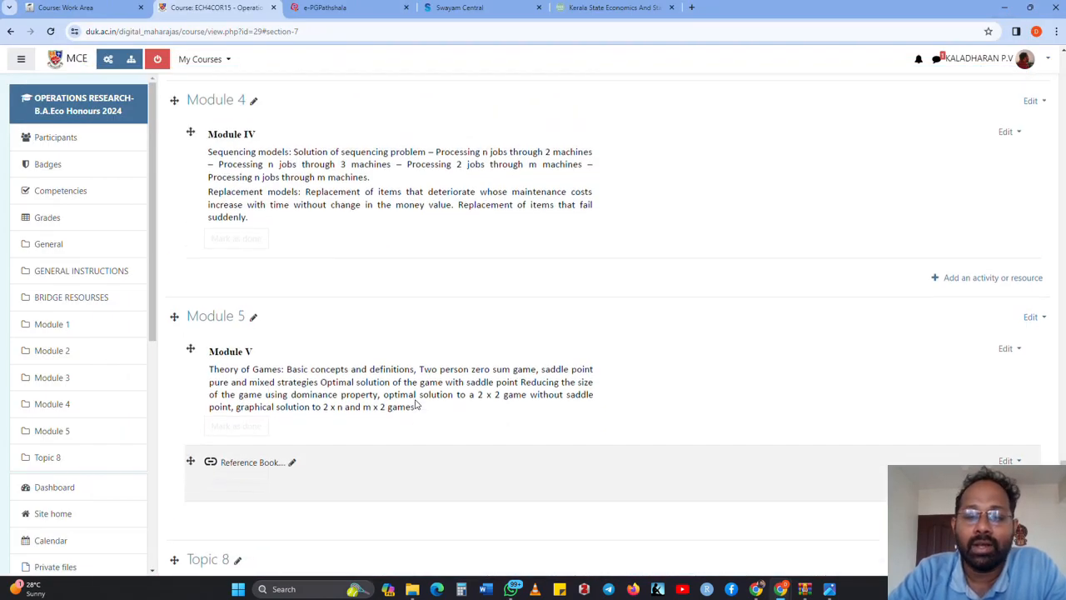
scroll(418, 404, up, 1)
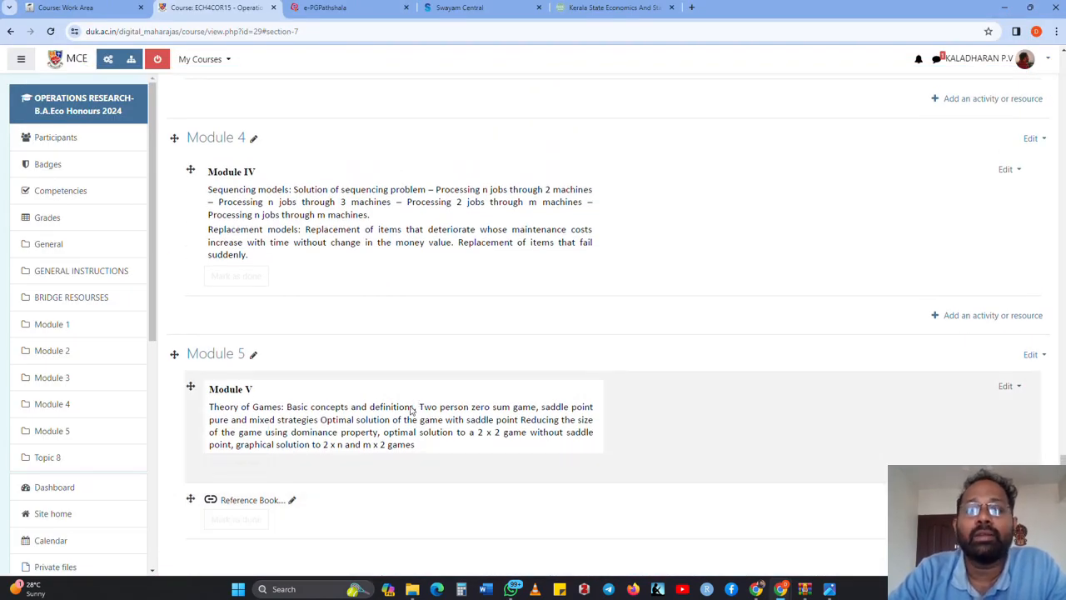